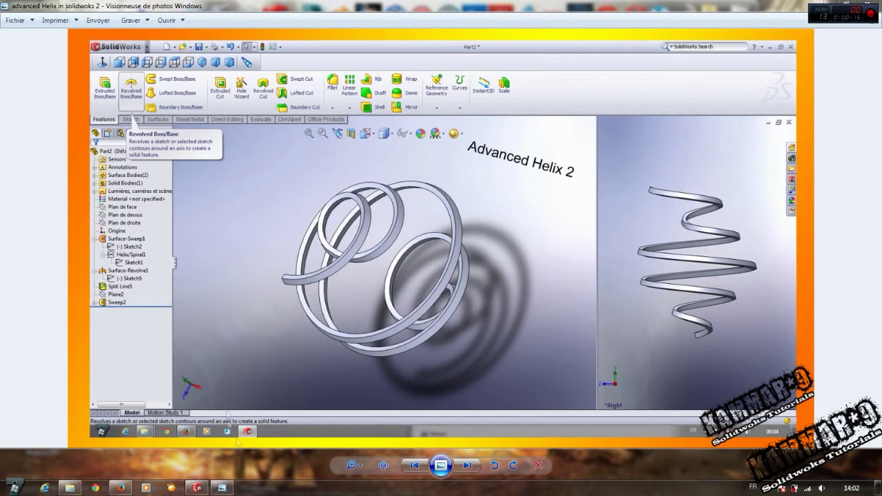
Step: Bring up the spring part and orbit and zoom to inspect it from several angles
click(197, 488)
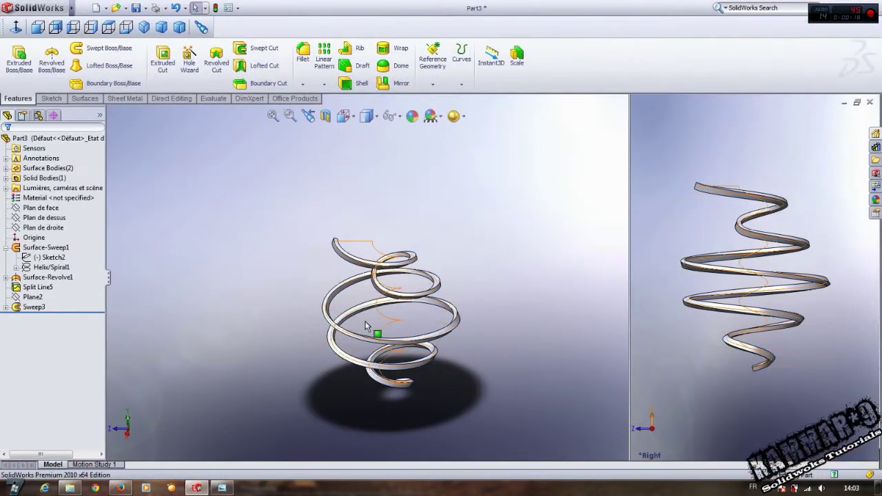
scroll(367, 326, down, 1)
scroll(369, 327, down, 2)
scroll(371, 328, down, 2)
scroll(373, 329, down, 2)
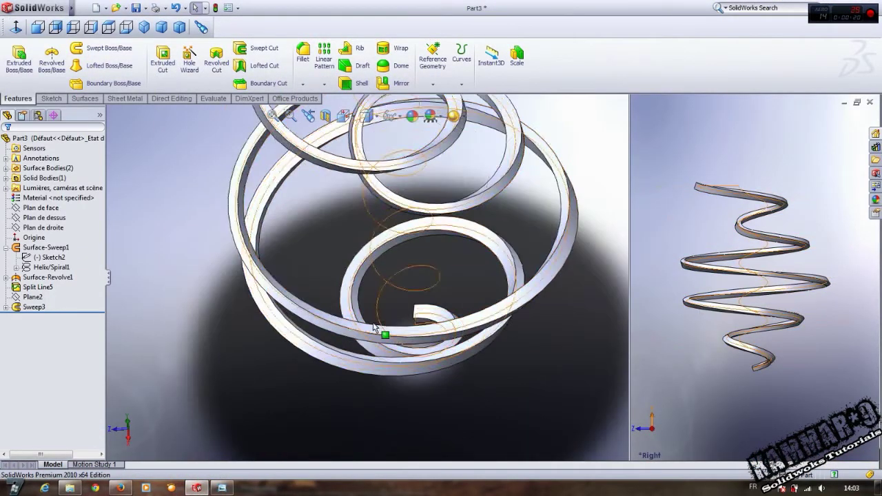
middle_drag(373, 329, 348, 195)
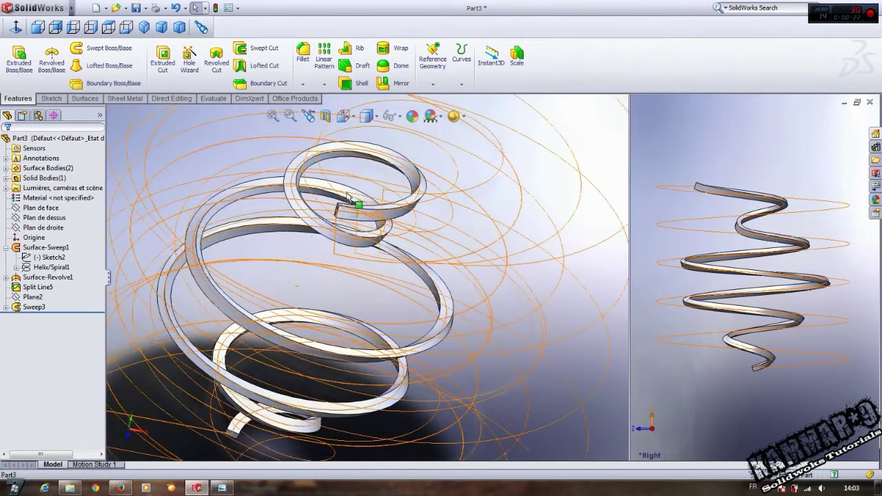
scroll(347, 197, down, 3)
mouse_move(352, 201)
middle_down()
mouse_move(404, 233)
mouse_move(454, 335)
mouse_move(457, 289)
mouse_move(428, 350)
middle_up()
scroll(404, 232, up, 3)
scroll(409, 294, down, 3)
scroll(455, 305, down, 3)
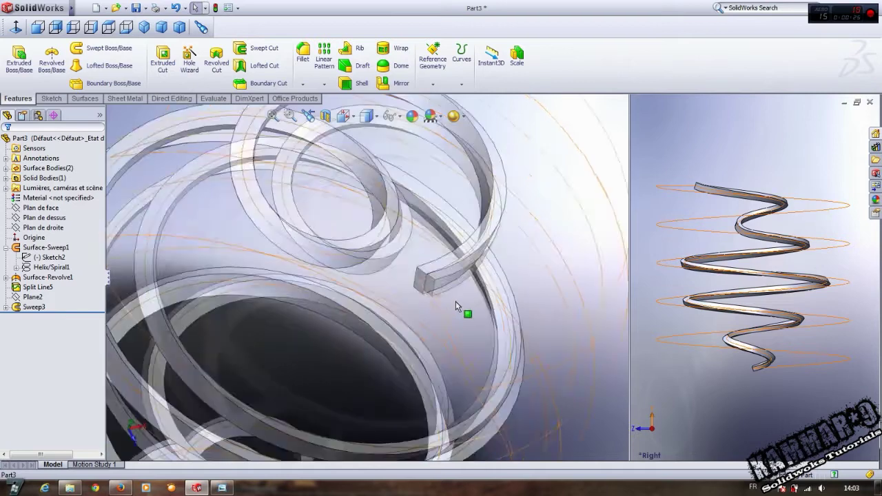
mouse_move(455, 305)
middle_down()
mouse_move(448, 296)
mouse_move(442, 324)
middle_up()
scroll(441, 324, up, 3)
scroll(490, 366, up, 2)
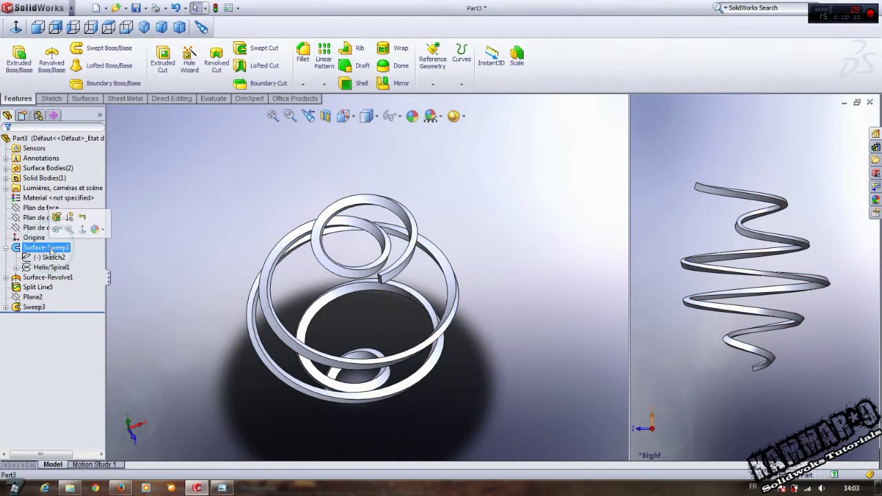
Step: Show the hidden vase-shaped Surface-Revolve1, look it over, then close Part3
click(47, 268)
click(63, 259)
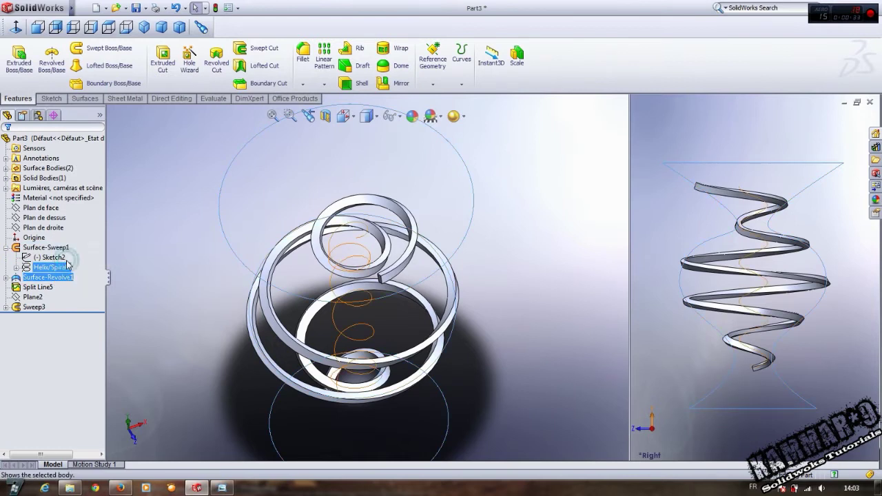
mouse_move(304, 276)
middle_down()
mouse_move(317, 303)
mouse_move(108, 310)
middle_up()
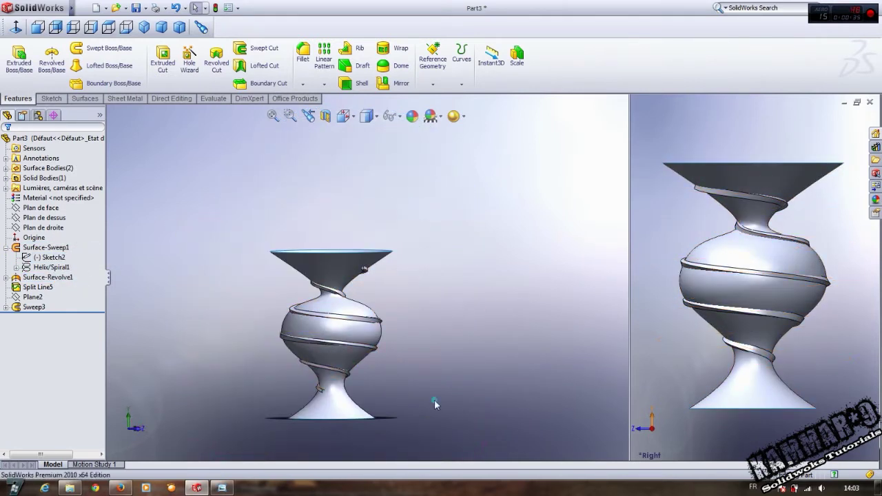
click(48, 277)
click(178, 303)
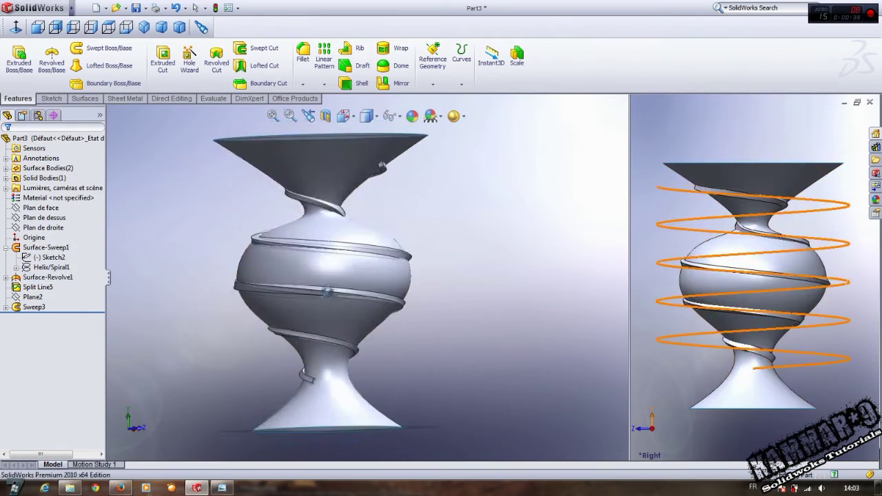
middle_drag(177, 304, 305, 345)
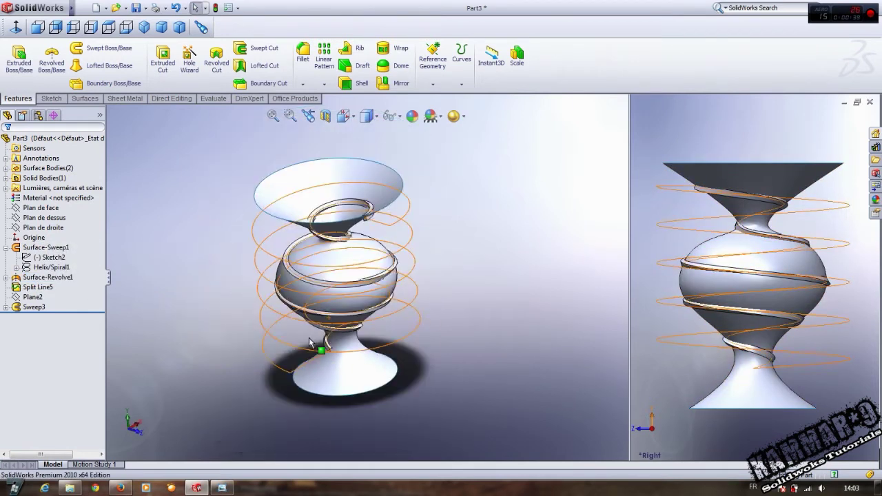
click(870, 102)
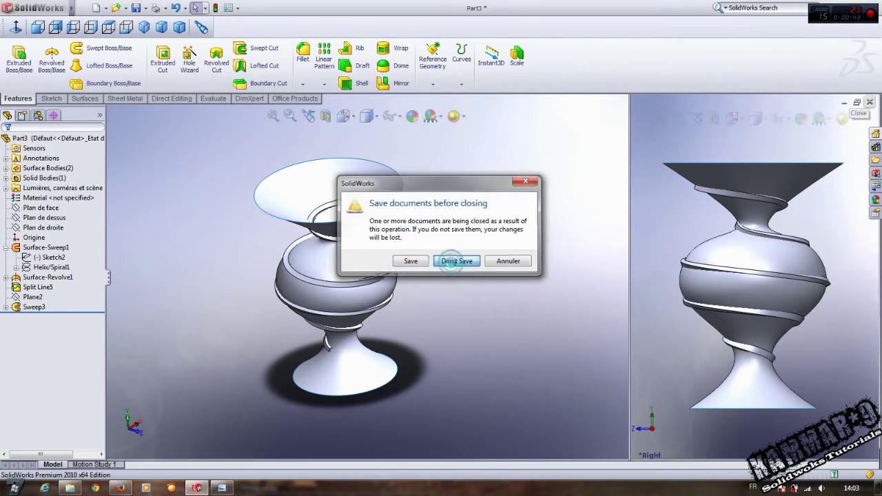
Step: Discard Part3 without saving and start a new part document
click(455, 263)
click(97, 8)
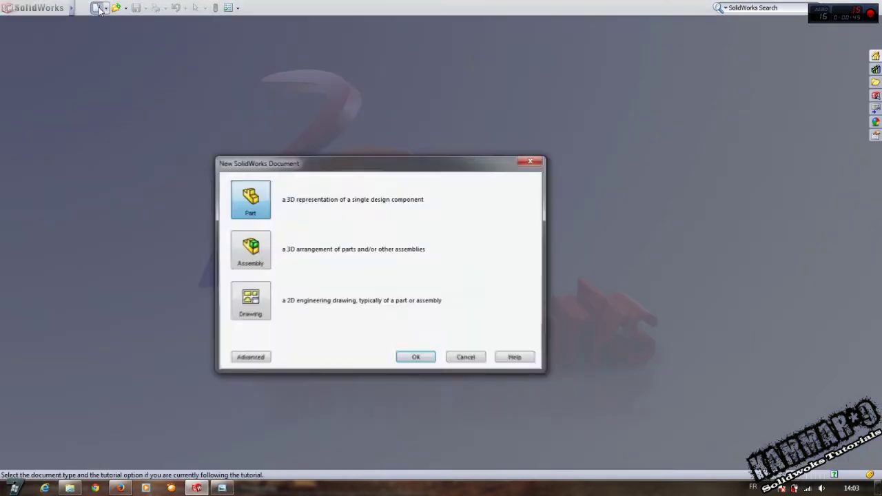
click(418, 362)
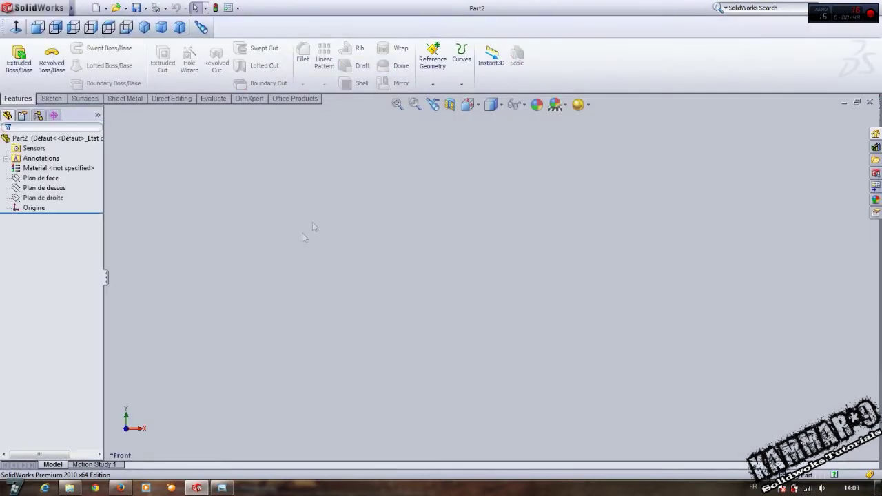
Step: Sketch a circle of radius about 76 mm centred at the origin on Plan de dessus
click(44, 189)
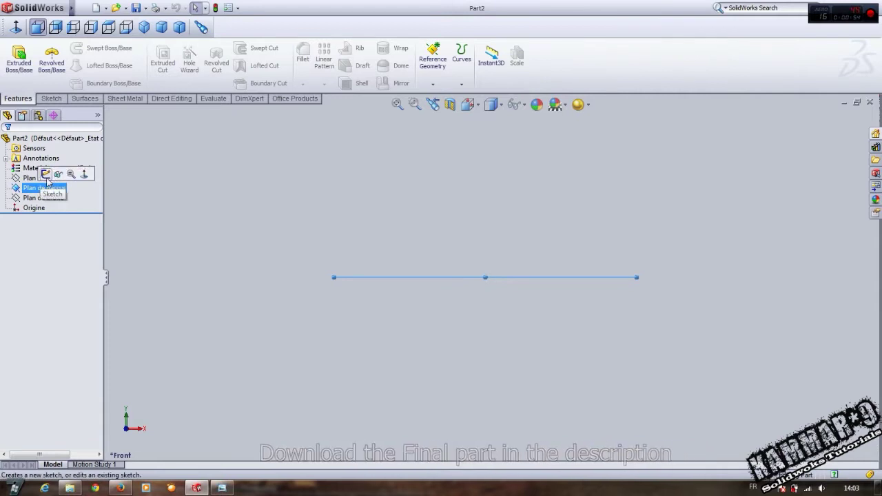
click(47, 177)
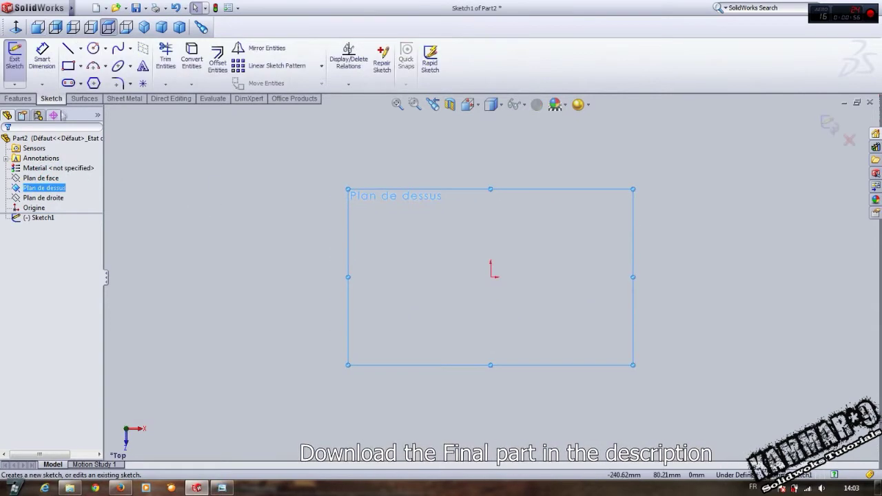
click(99, 54)
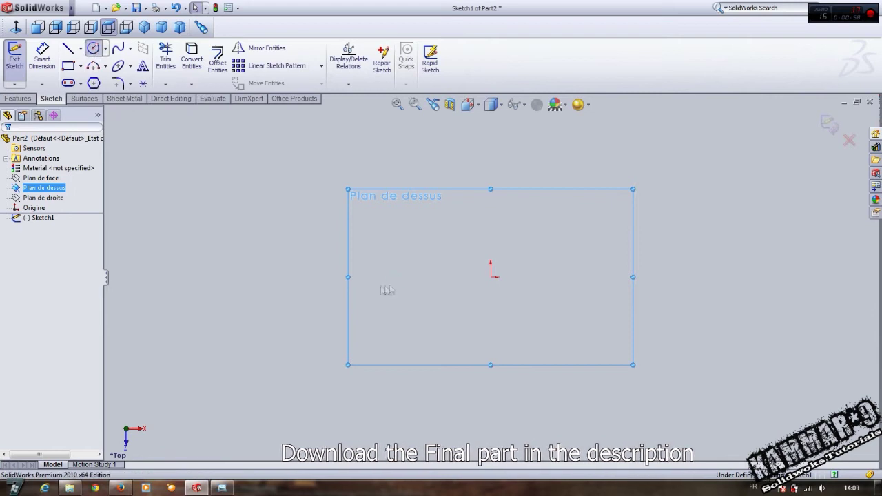
click(491, 277)
click(571, 370)
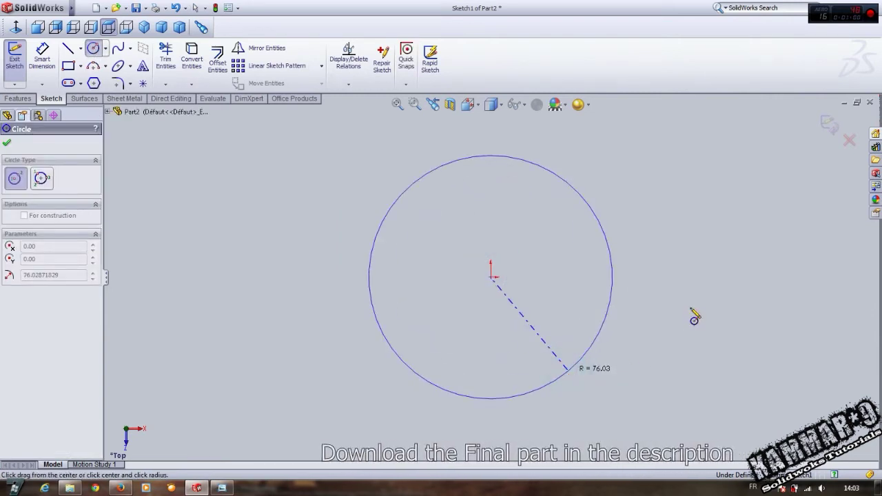
scroll(622, 279, up, 3)
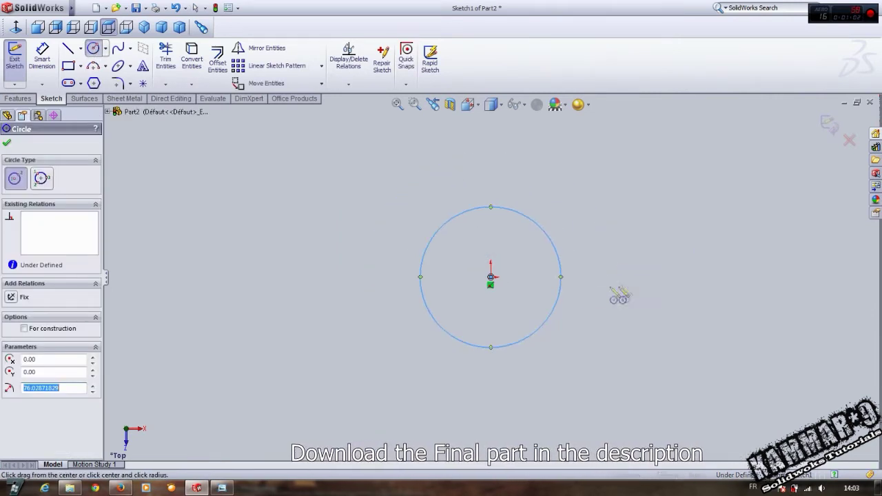
scroll(583, 290, down, 2)
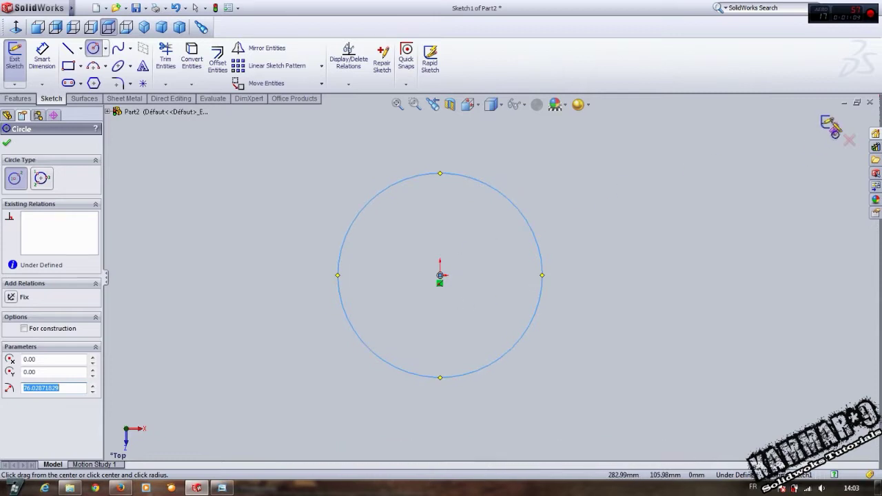
click(14, 56)
click(4, 100)
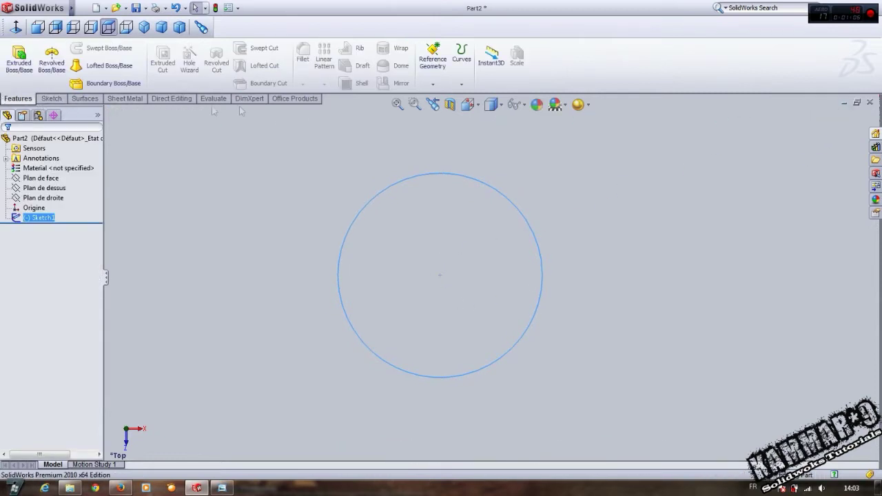
Step: Start a Helix and Spiral feature based on the circle sketch
click(461, 83)
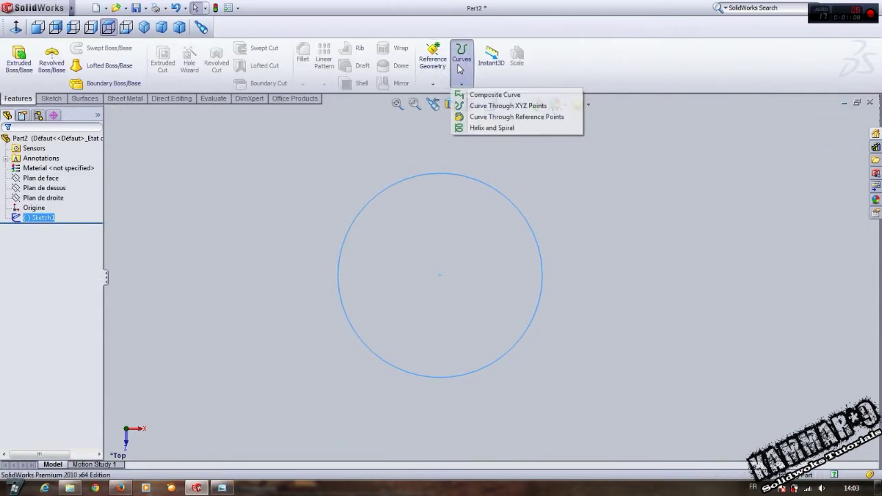
click(478, 129)
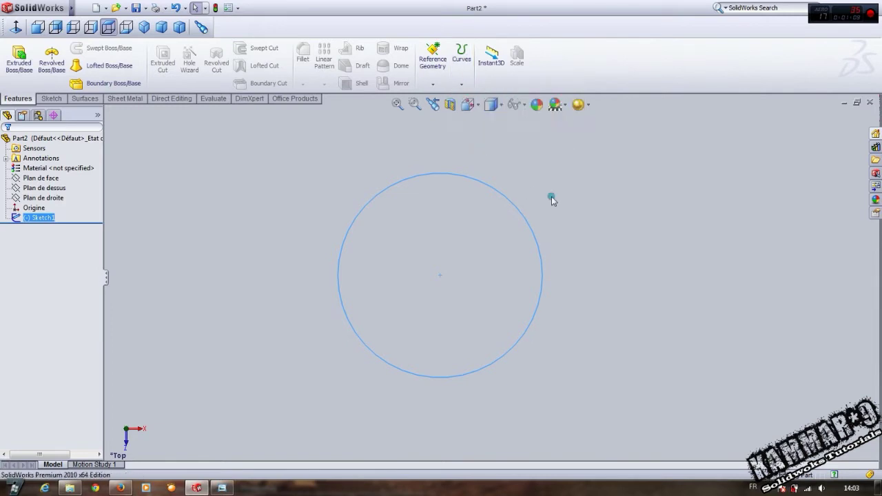
click(505, 195)
click(461, 83)
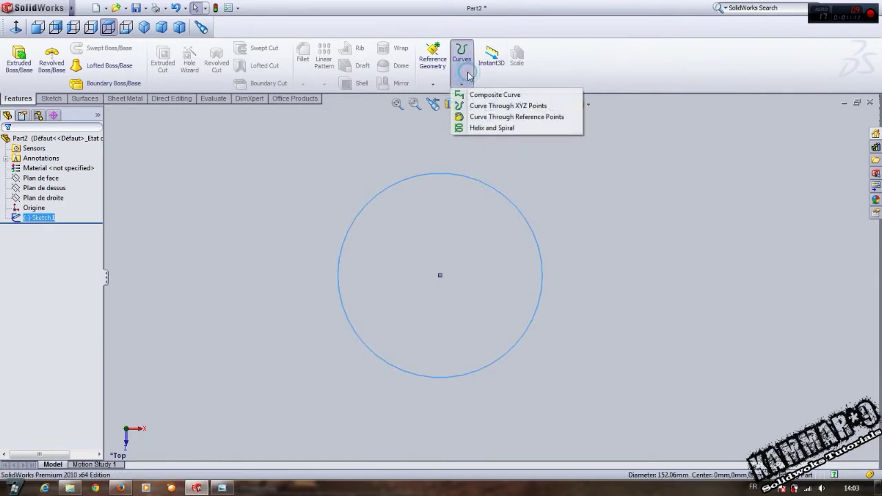
click(505, 128)
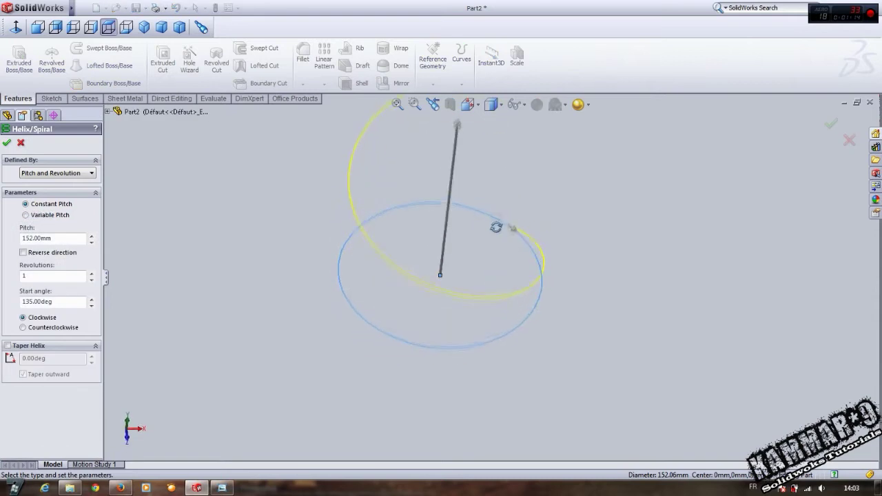
scroll(497, 202, down, 2)
scroll(483, 232, down, 2)
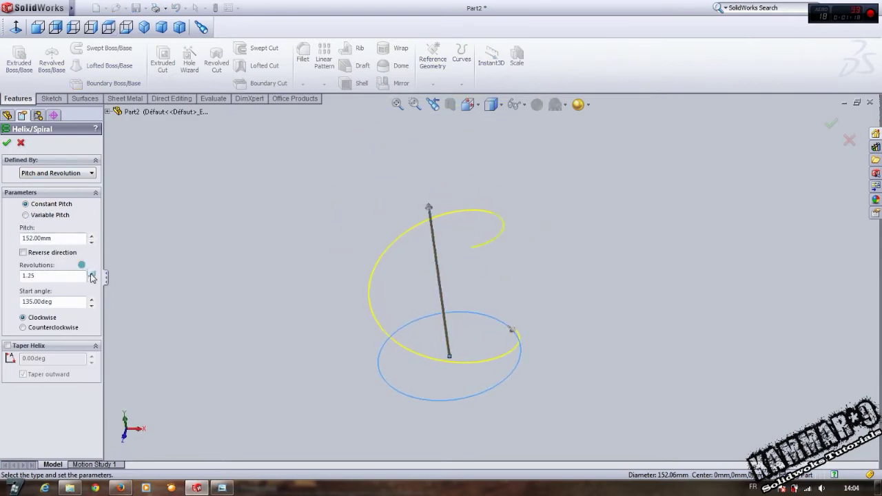
Step: Set the helix to 82 mm pitch with 3.75 revolutions and check the preview
click(91, 242)
click(91, 242)
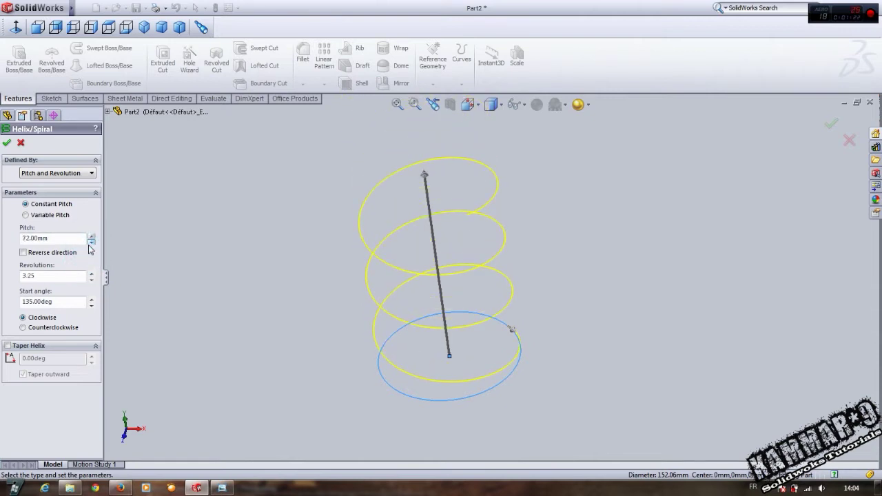
mouse_move(326, 274)
middle_down()
mouse_move(341, 217)
mouse_move(478, 250)
mouse_move(464, 261)
middle_up()
click(91, 236)
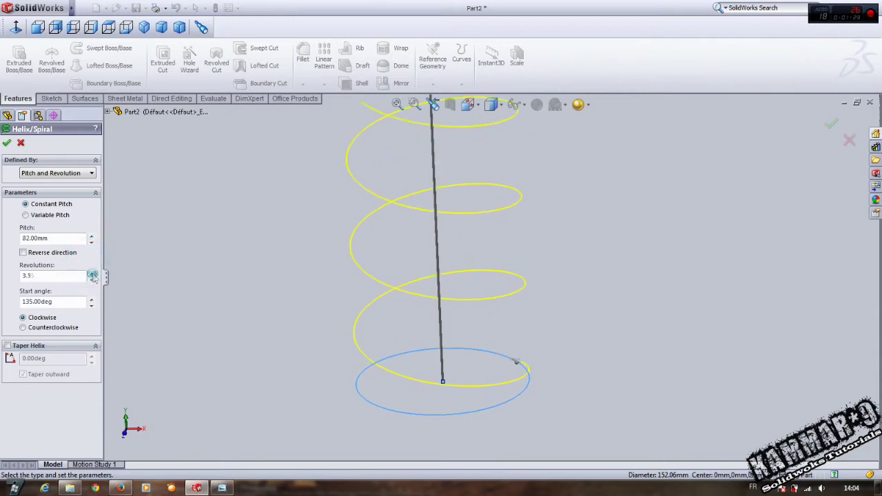
middle_drag(353, 289, 353, 291)
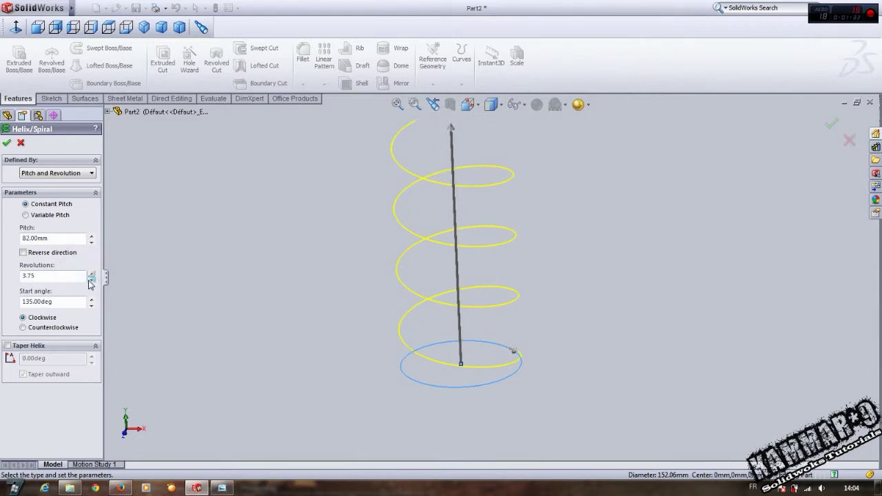
mouse_move(353, 282)
middle_down()
mouse_move(400, 315)
mouse_move(373, 292)
mouse_move(371, 277)
middle_up()
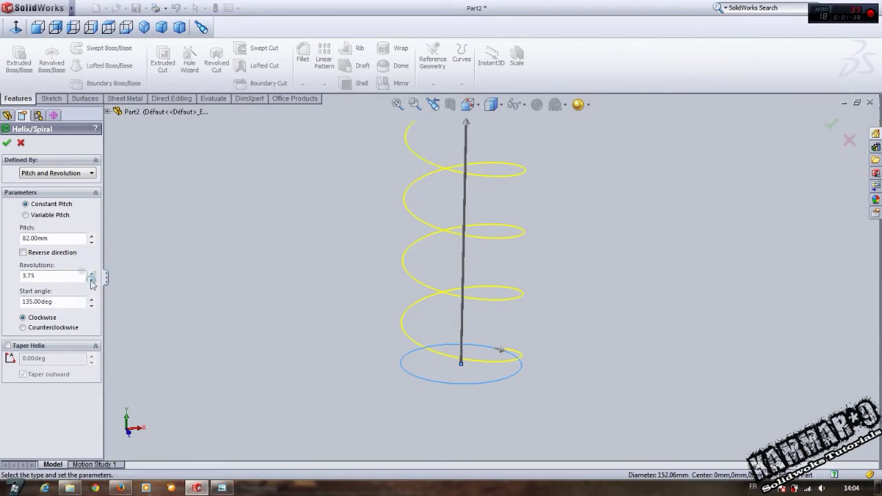
Step: Confirm the helix and display the front plane against it
click(6, 143)
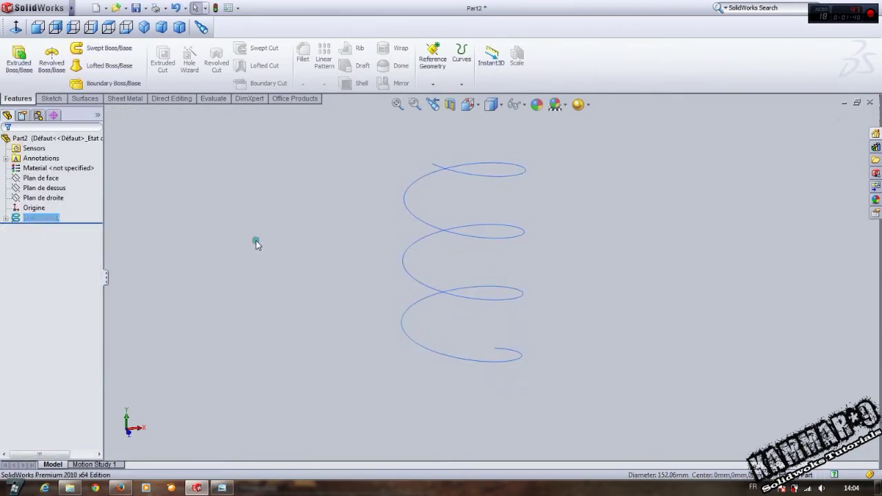
middle_drag(394, 246, 358, 313)
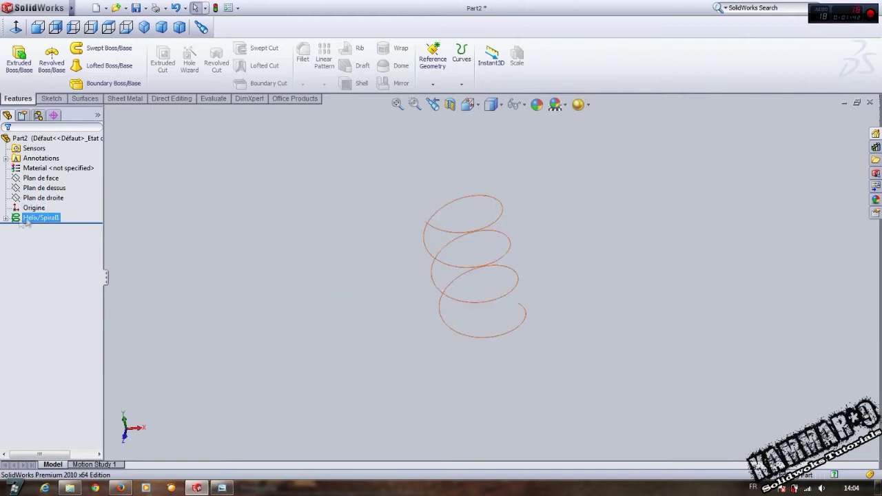
scroll(481, 300, down, 2)
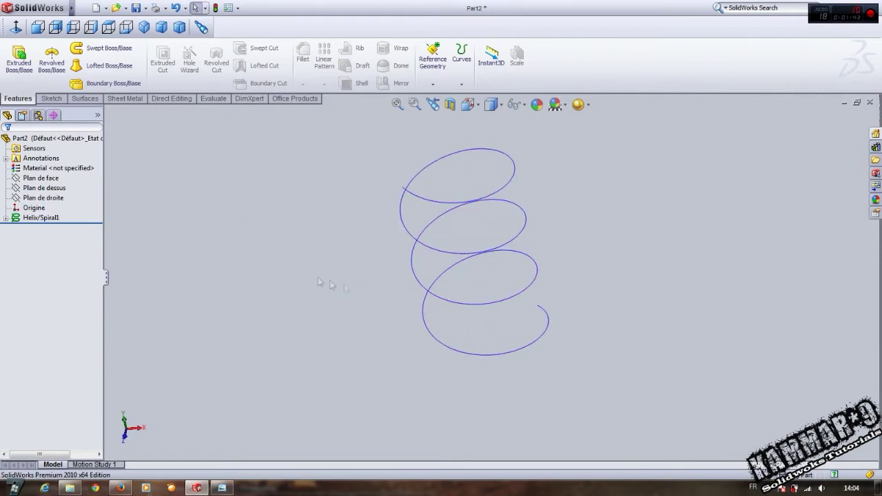
click(45, 180)
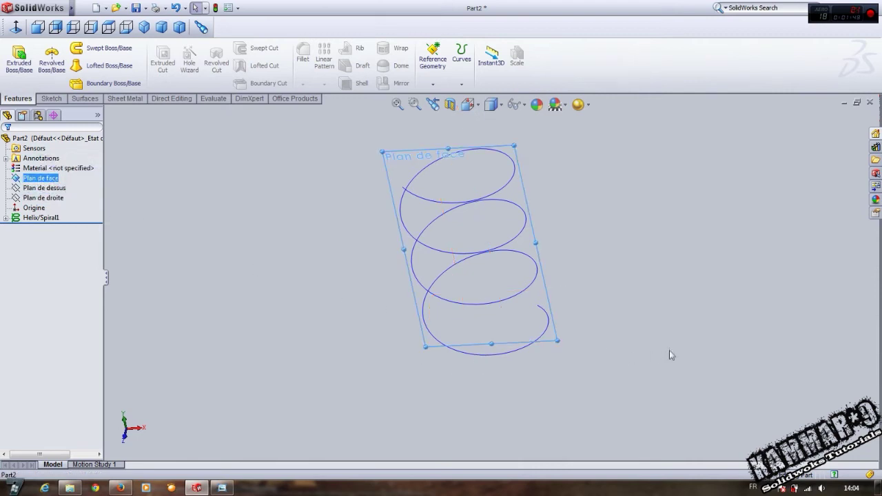
mouse_move(670, 355)
middle_down()
mouse_move(484, 392)
mouse_move(442, 309)
mouse_move(439, 394)
middle_up()
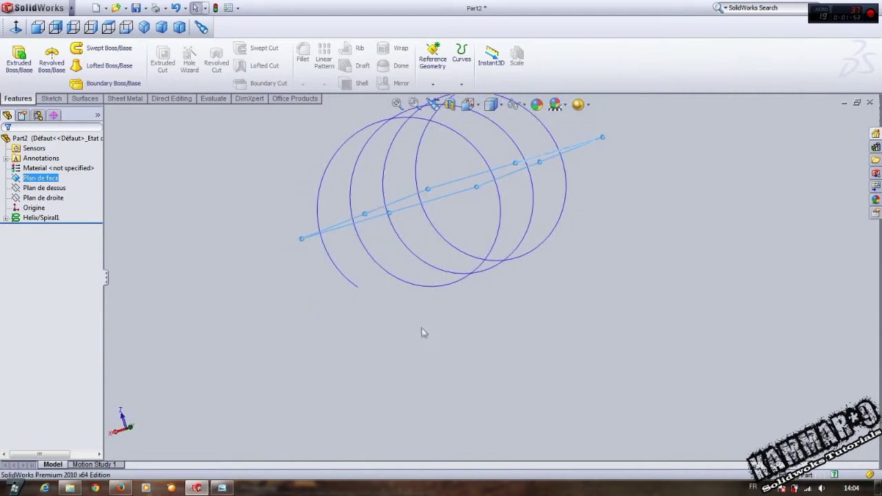
middle_drag(424, 333, 410, 234)
Step: Check the right plane against the helix, then begin a new reference plane
ctrl+click(64, 198)
click(62, 198)
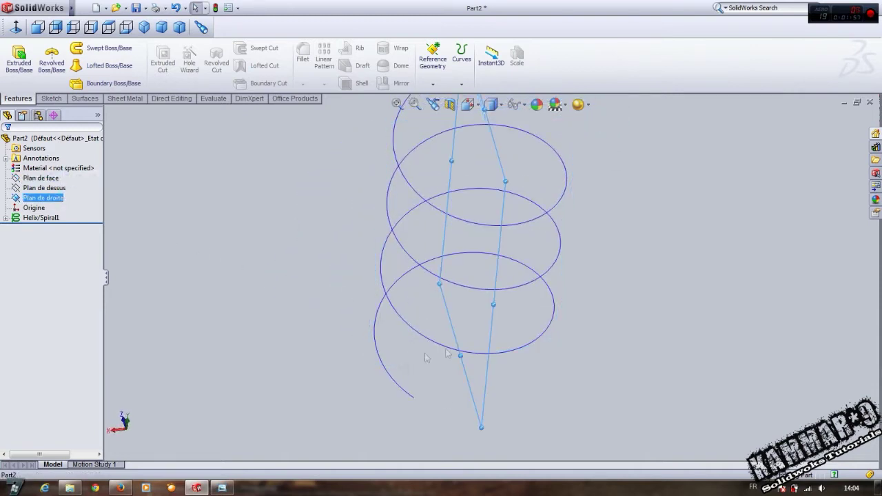
mouse_move(423, 359)
middle_down()
mouse_move(471, 416)
mouse_move(468, 341)
mouse_move(472, 347)
middle_up()
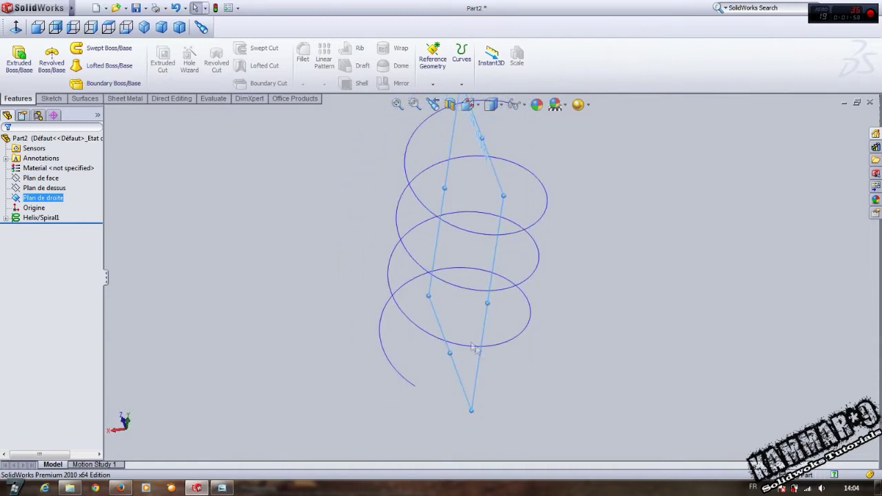
middle_drag(514, 369, 440, 358)
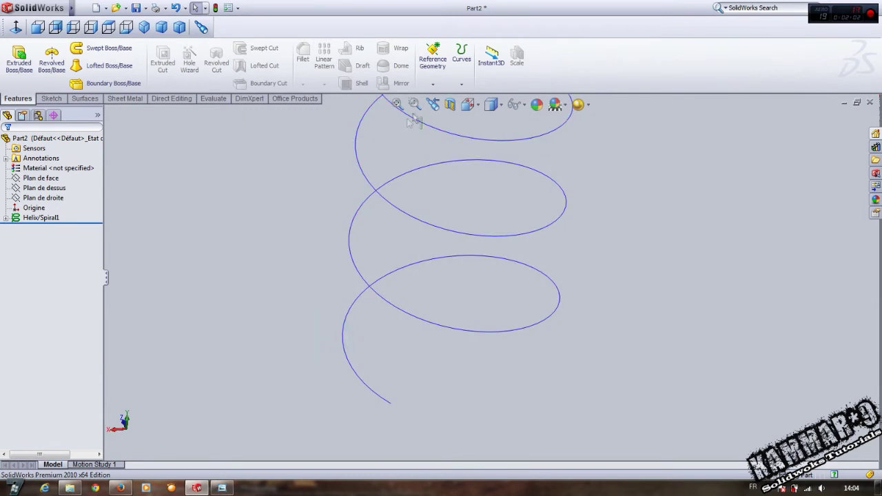
click(441, 66)
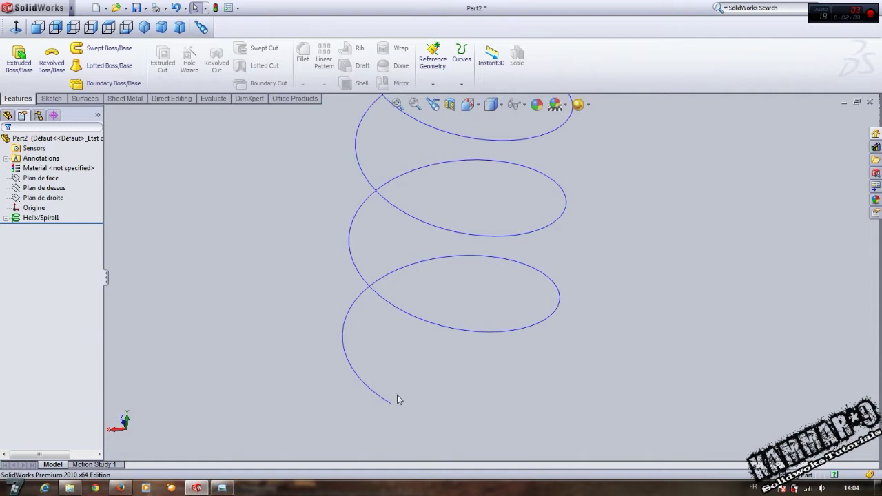
scroll(398, 397, down, 3)
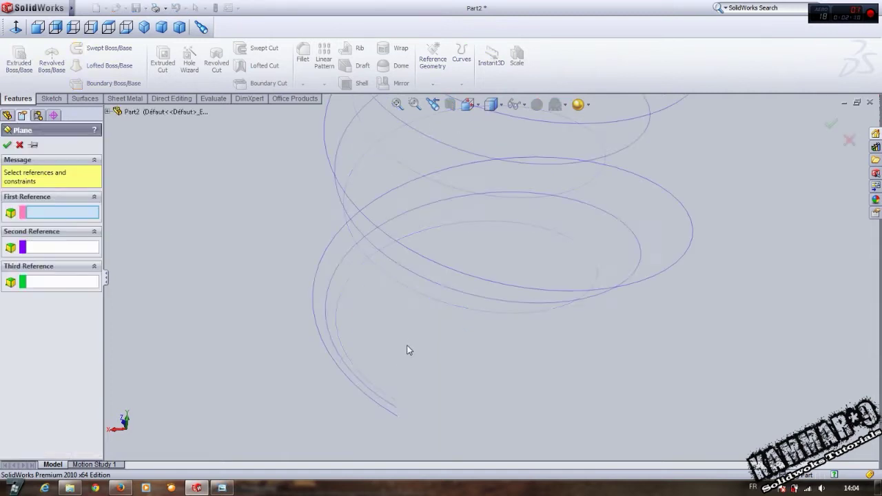
Step: Define Plane1 from the helix edge (perpendicular) and its end point, then sketch on it
click(386, 410)
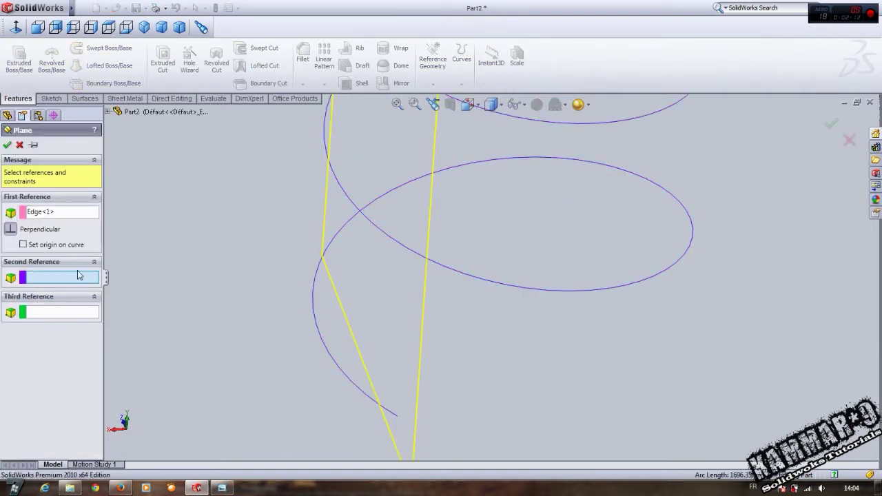
middle_drag(340, 386, 413, 398)
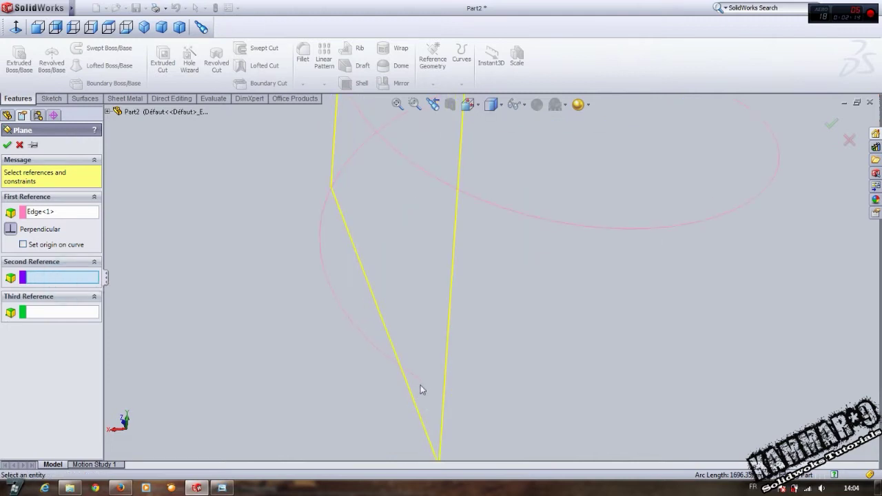
click(422, 380)
click(7, 145)
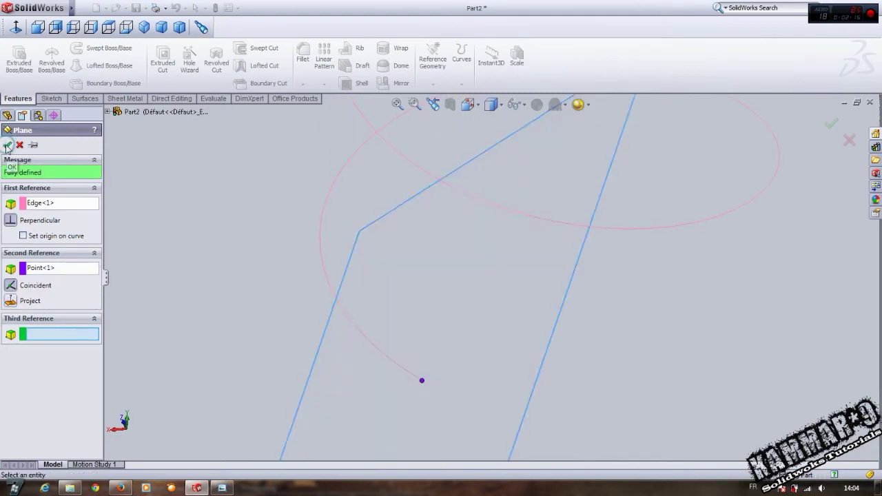
middle_drag(252, 256, 423, 282)
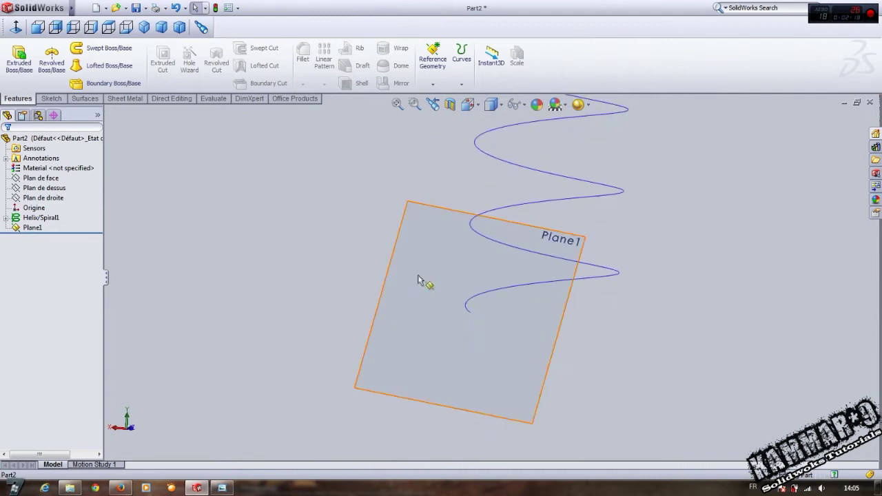
click(436, 250)
click(479, 213)
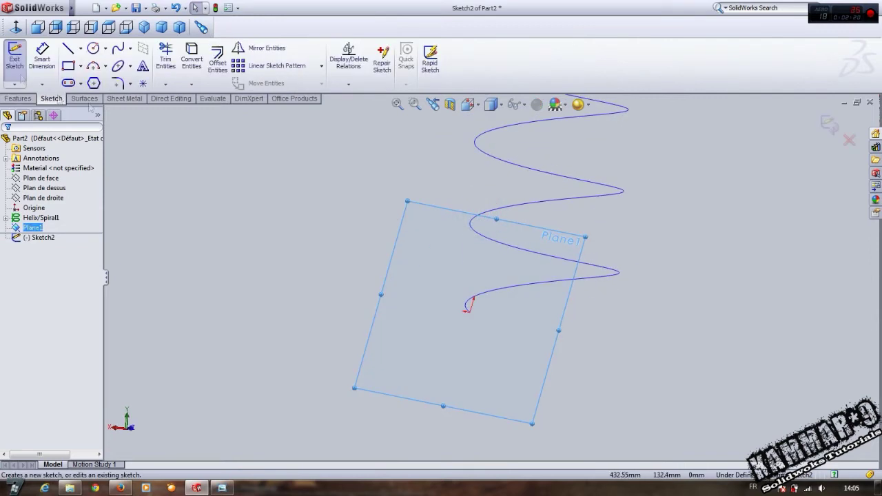
Step: Face Plane1 head-on and draw a horizontal line starting near the helix end
click(15, 28)
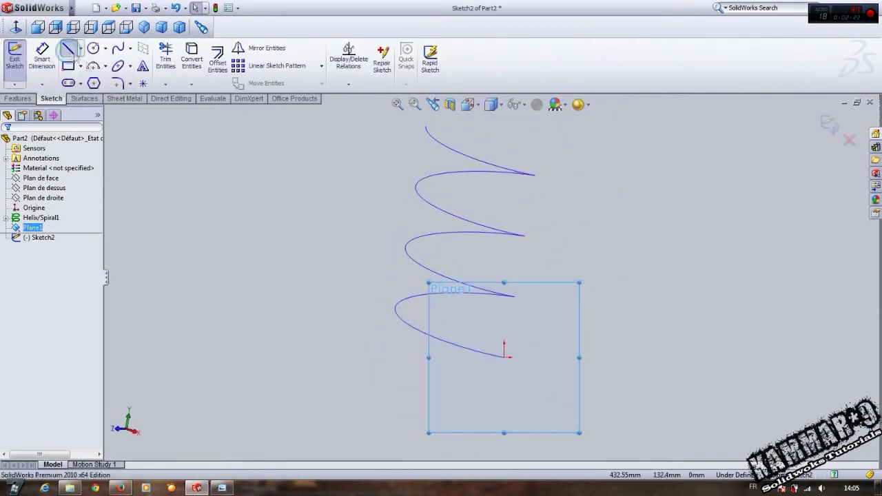
scroll(519, 371, down, 2)
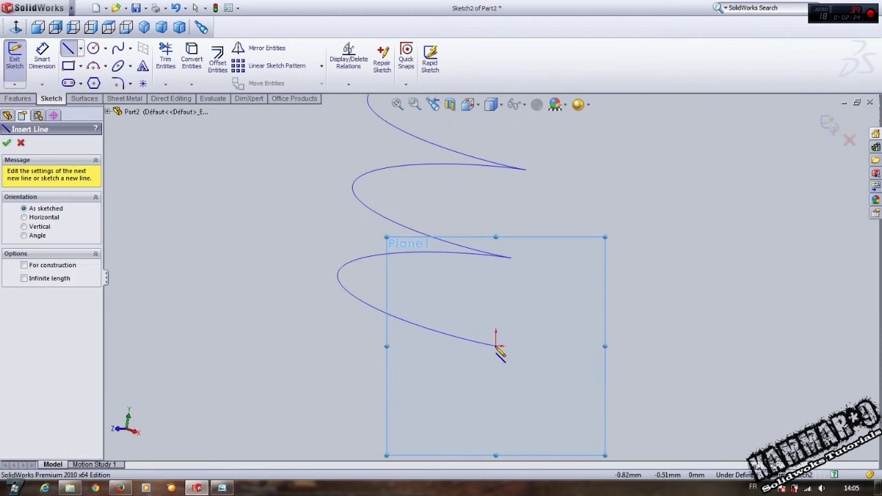
click(514, 346)
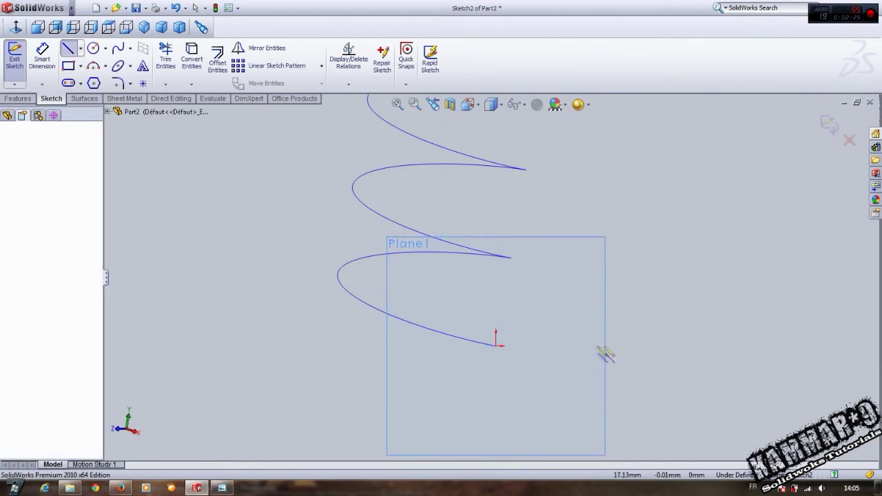
click(672, 346)
key(Escape)
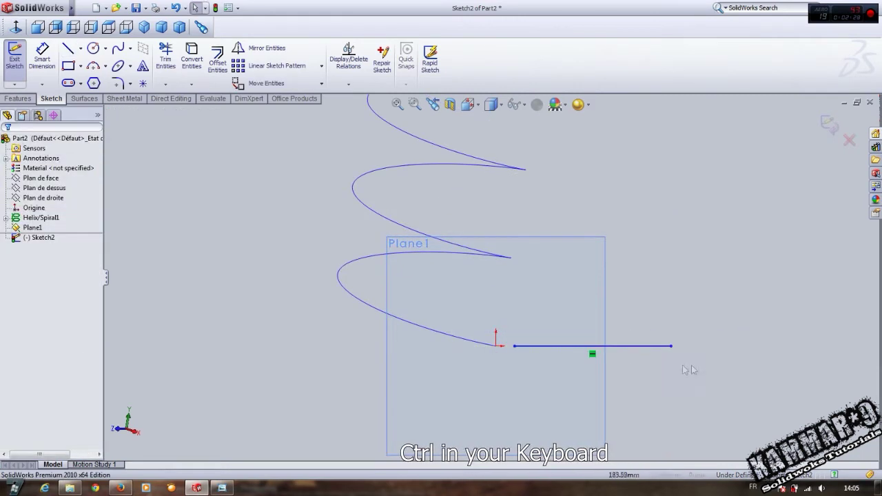
Step: Pierce the line's endpoint onto the helix, then exit the sketch
scroll(542, 358, down, 2)
scroll(517, 353, down, 1)
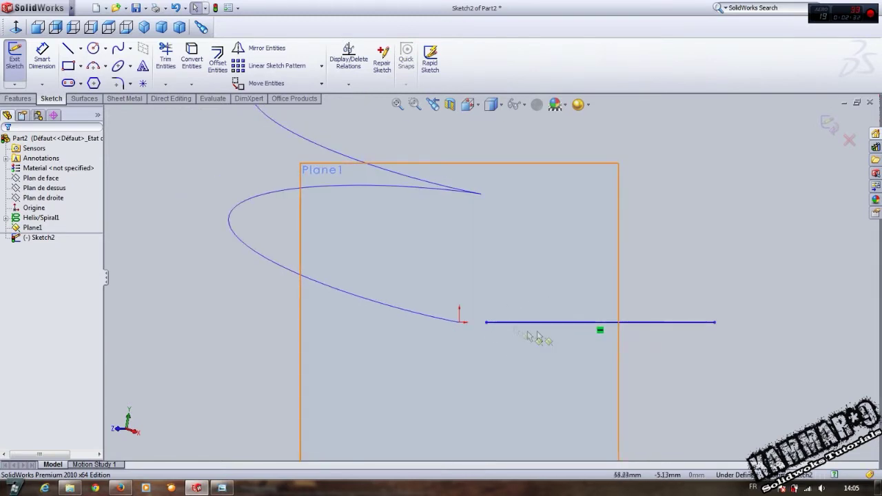
middle_drag(529, 336, 562, 287)
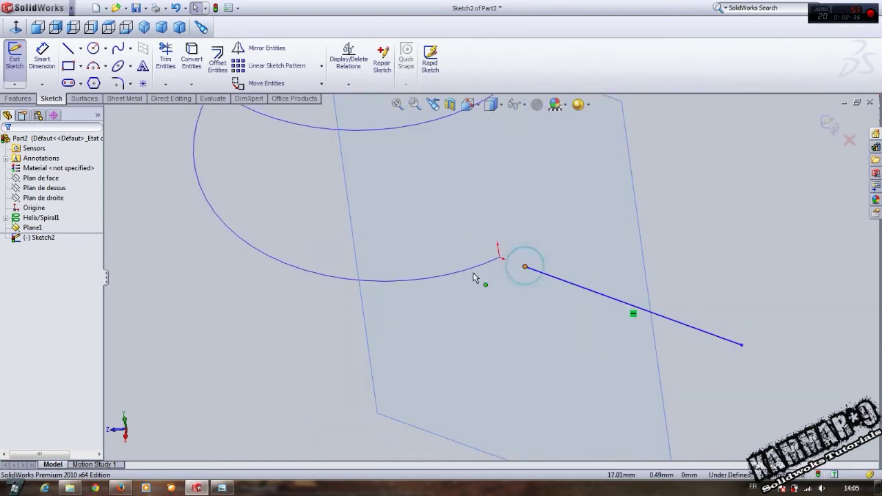
click(506, 276)
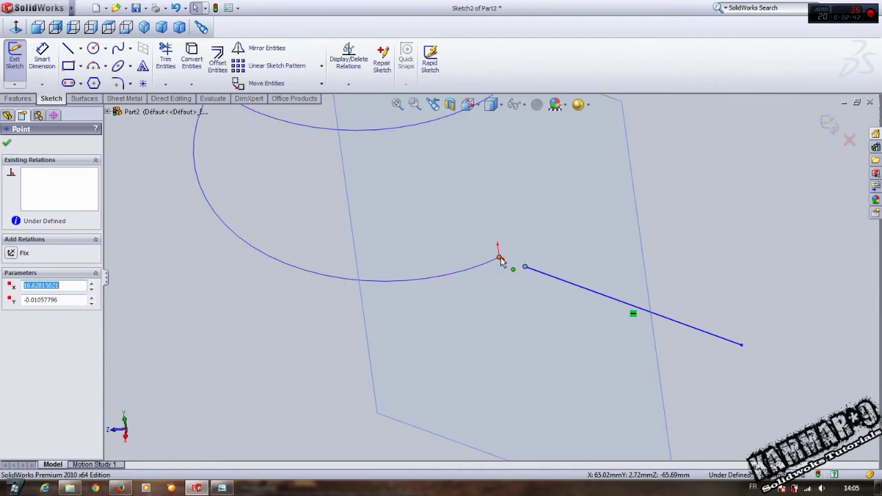
click(500, 260)
click(550, 255)
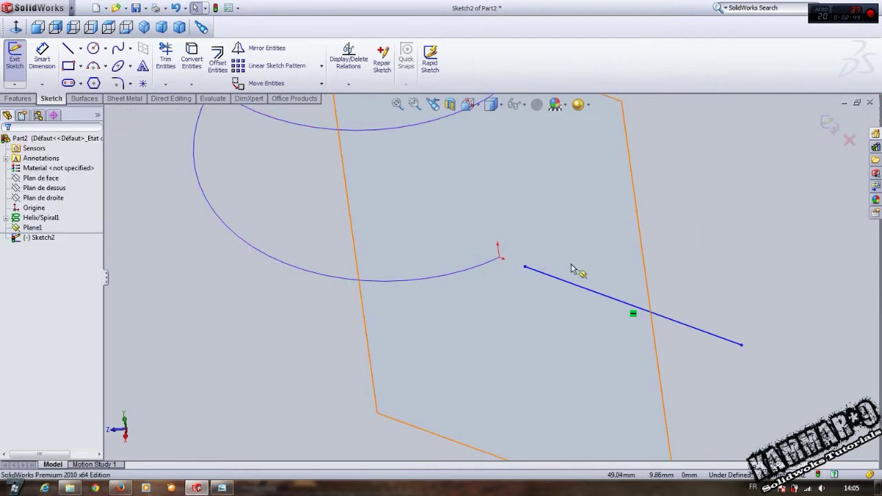
click(493, 265)
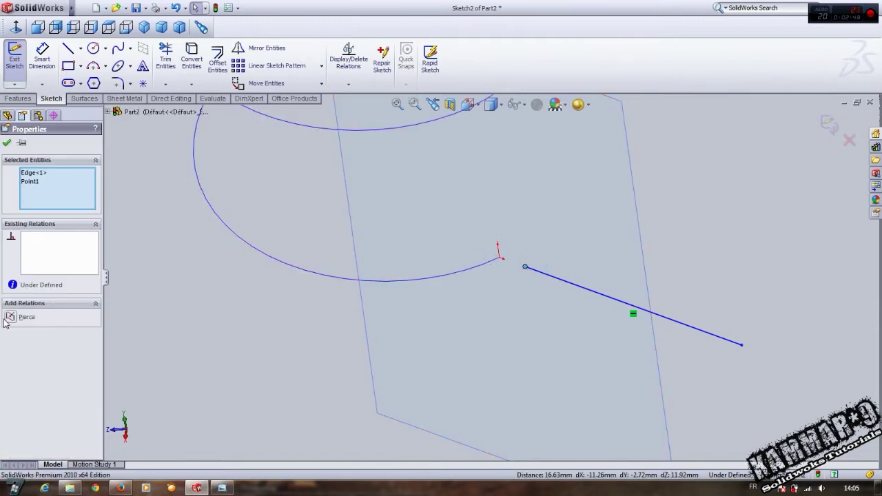
click(10, 317)
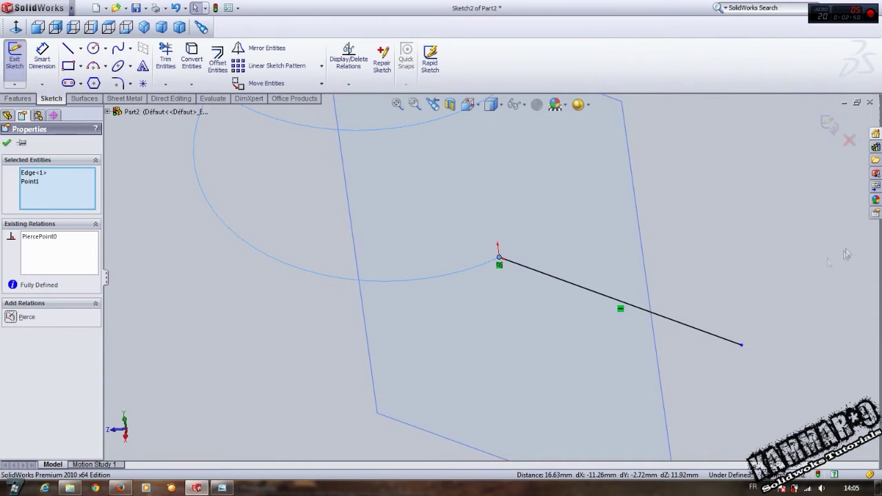
click(793, 250)
mouse_move(764, 244)
middle_down()
mouse_move(572, 255)
mouse_move(444, 191)
mouse_move(447, 247)
mouse_move(532, 252)
mouse_move(565, 336)
middle_up()
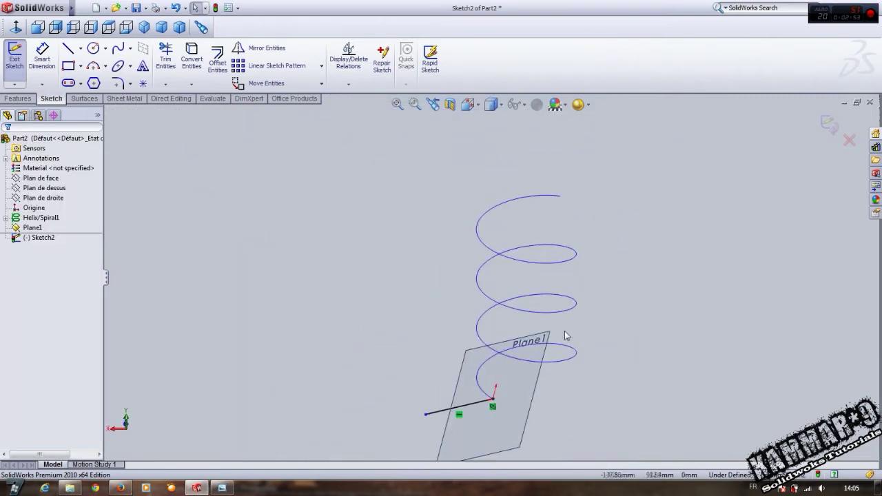
click(829, 122)
Step: Create Surface-Sweep1 with the Sketch2 line as profile and the helix as path
middle_drag(389, 200, 335, 246)
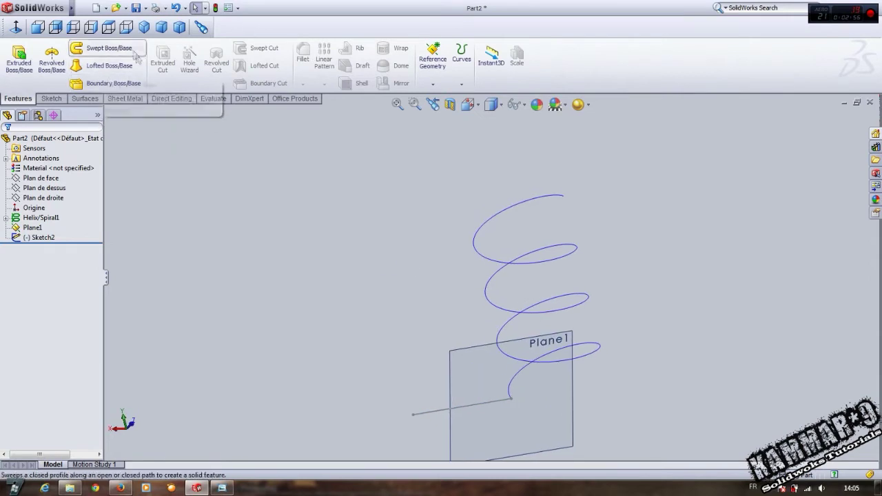
click(84, 98)
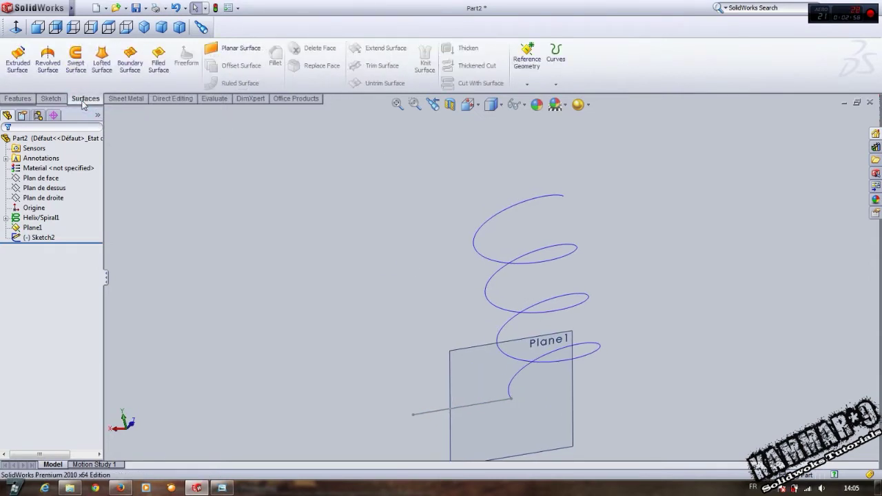
click(75, 59)
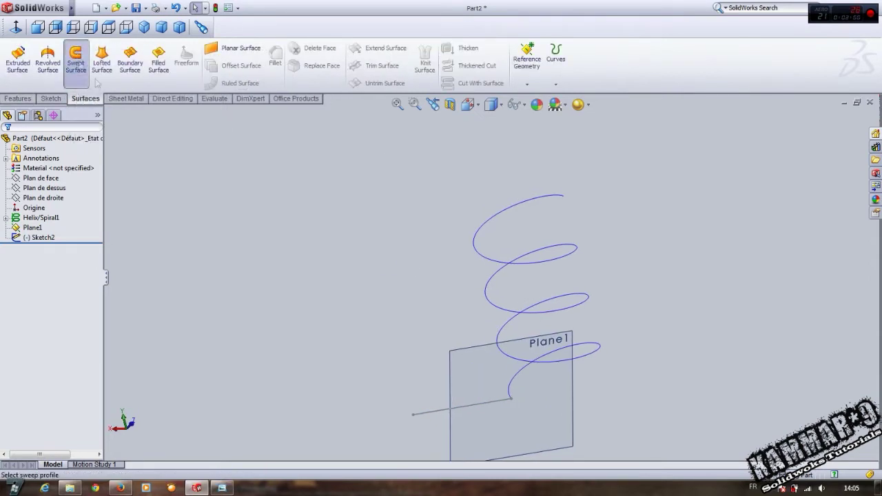
click(476, 409)
click(511, 395)
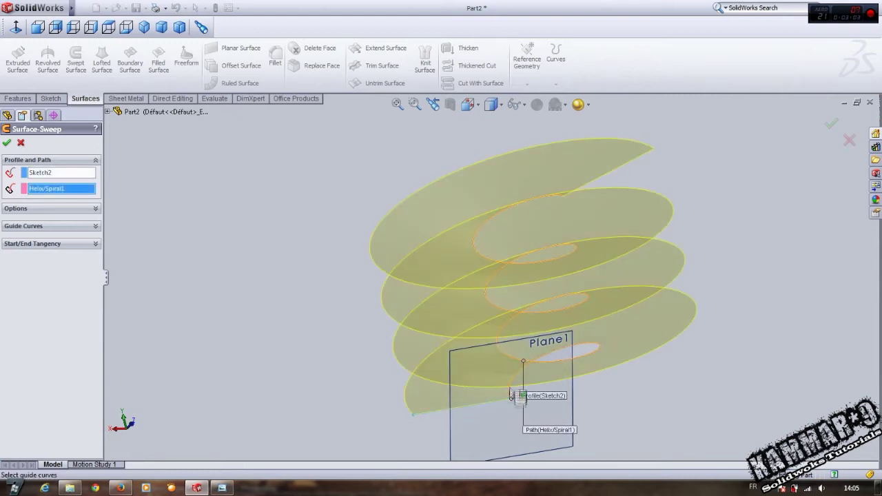
mouse_move(493, 305)
middle_down()
mouse_move(543, 237)
mouse_move(313, 201)
middle_up()
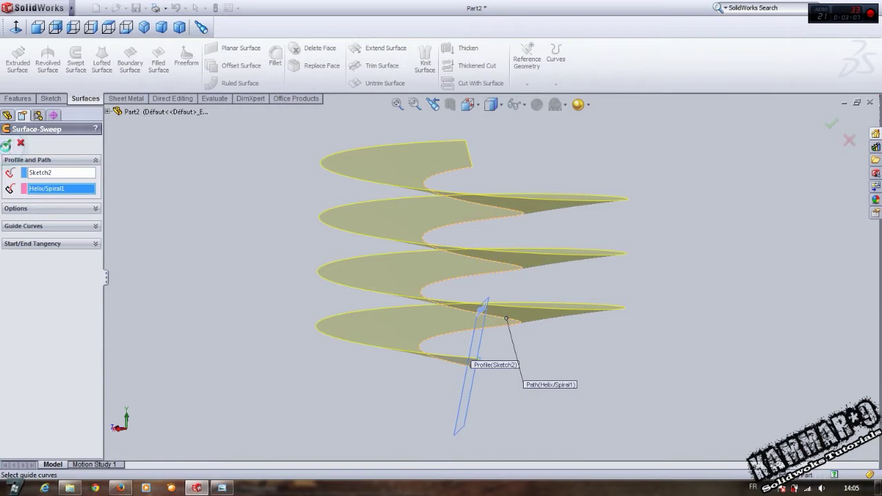
key(Return)
middle_drag(241, 237, 339, 334)
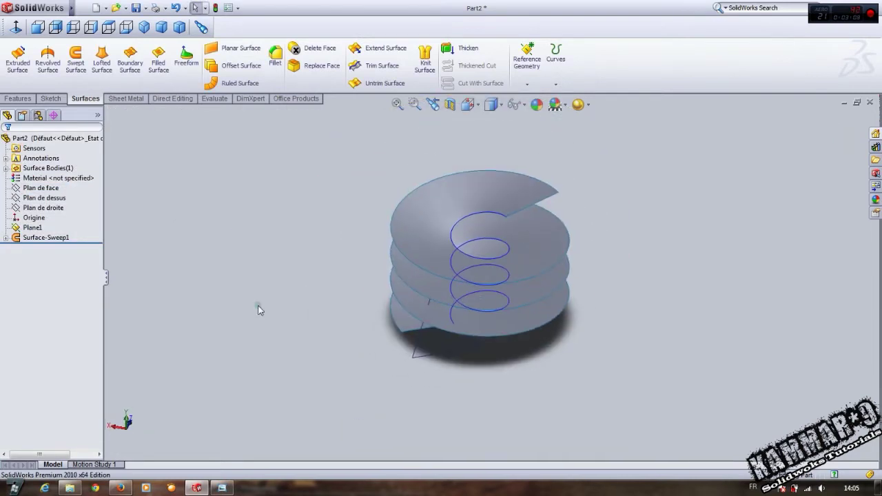
Step: Hide Plane1 and orbit around the helical ribbon surface
click(410, 356)
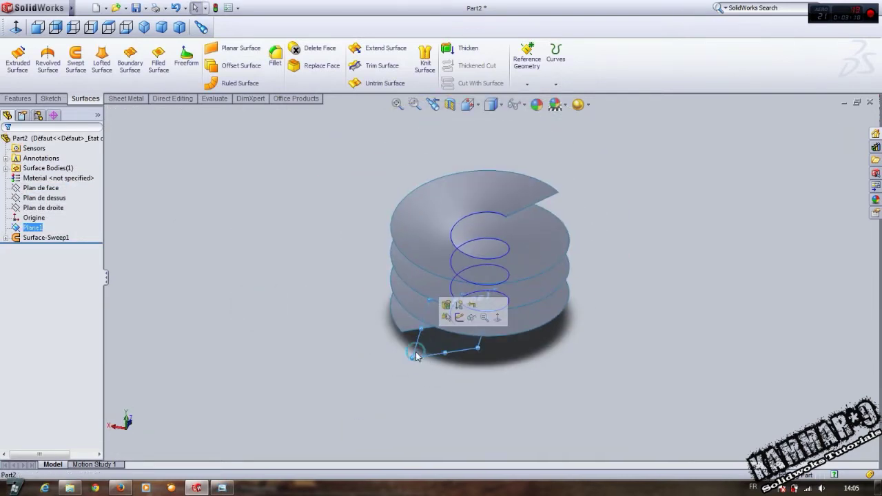
click(472, 318)
middle_drag(488, 379, 398, 295)
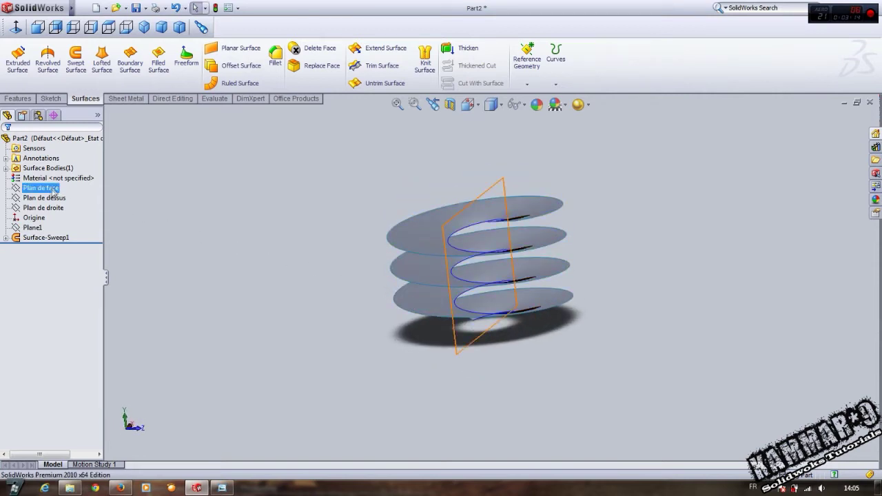
mouse_move(428, 276)
middle_down()
mouse_move(552, 280)
mouse_move(412, 304)
middle_up()
scroll(539, 279, down, 3)
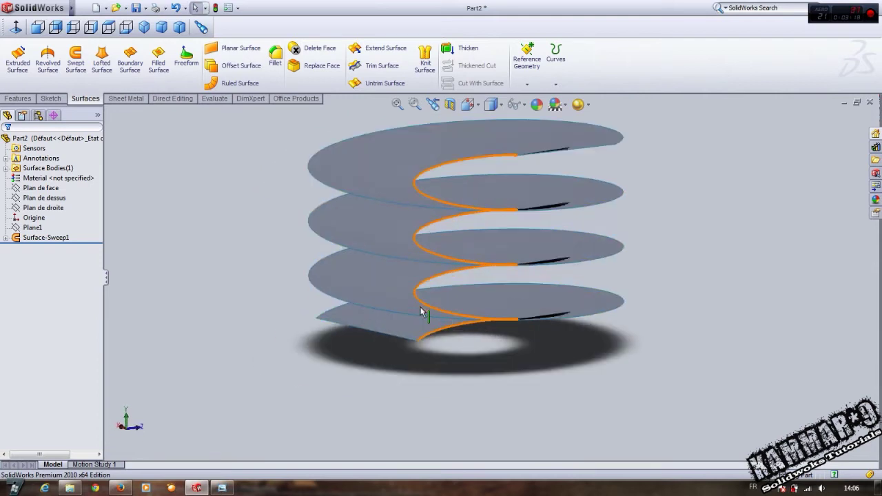
scroll(345, 304, up, 3)
Step: Preview the front, top and right planes, then open a sketch on Plan de face
click(50, 191)
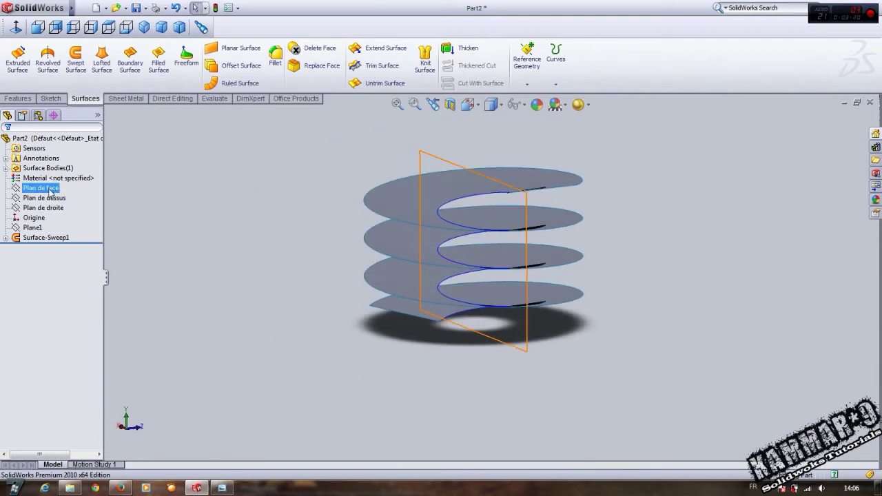
click(48, 199)
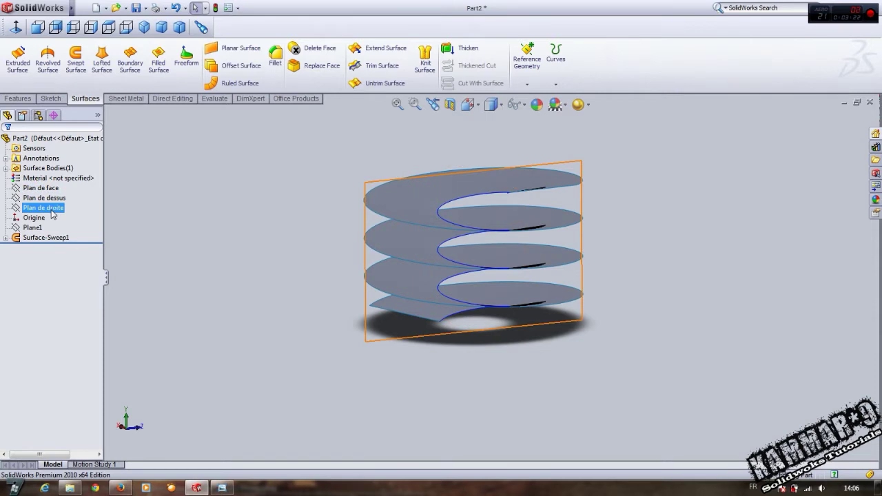
click(230, 227)
middle_drag(230, 227, 495, 379)
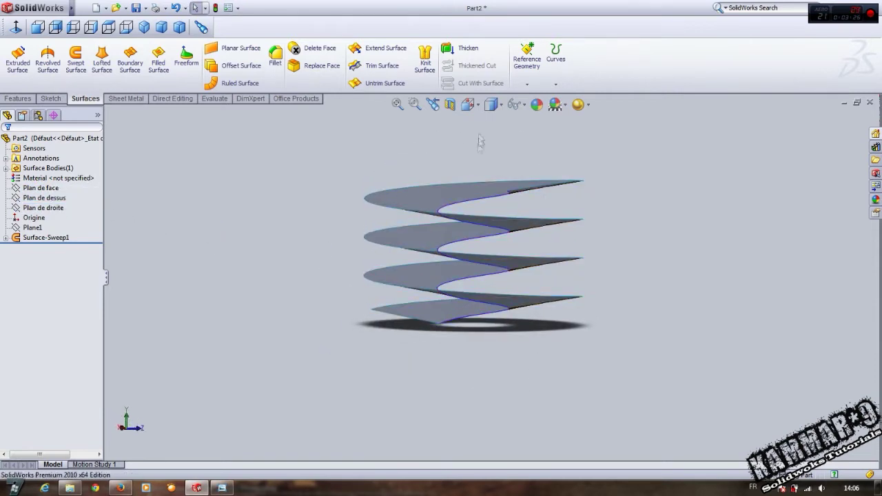
click(60, 201)
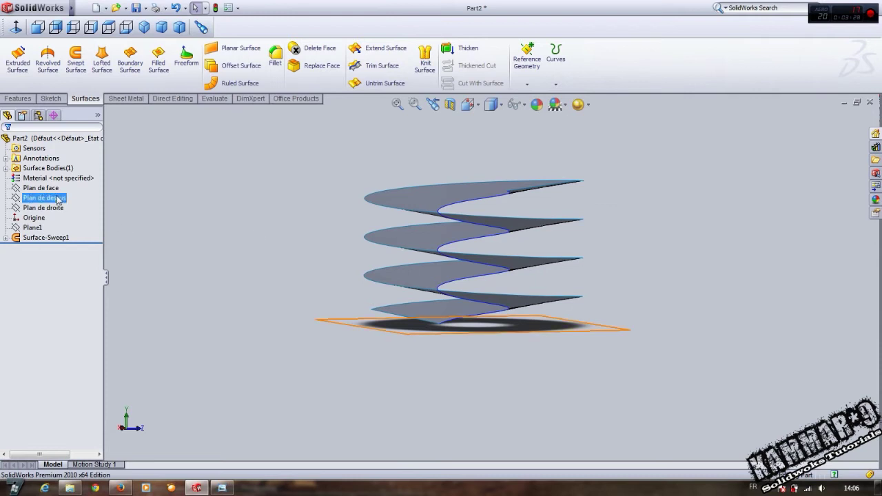
click(55, 189)
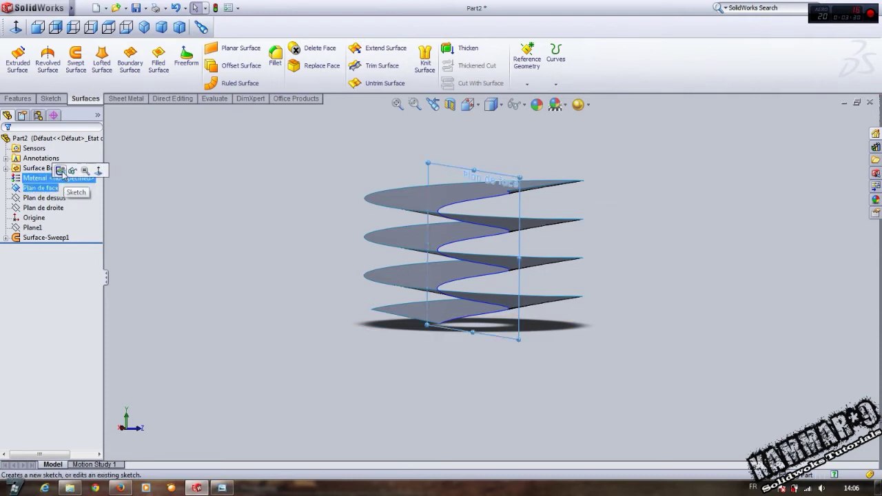
click(61, 170)
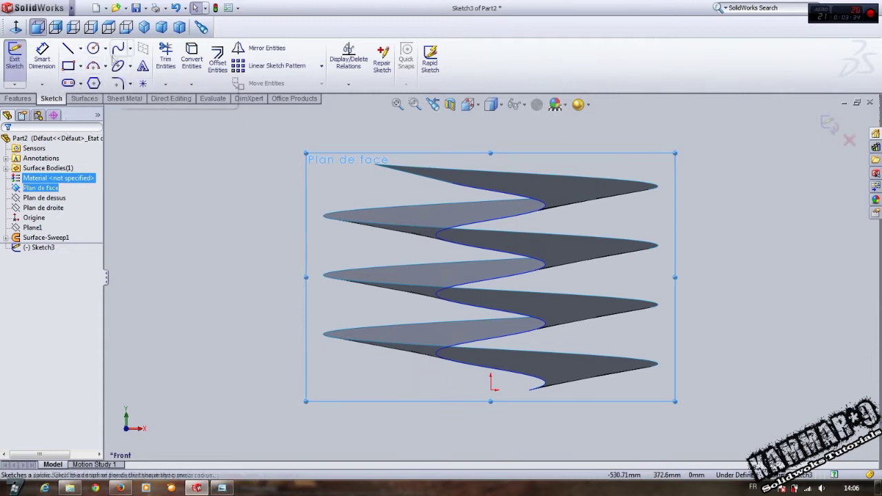
Step: Draw a three-point spline rising beside the helical surface
click(120, 52)
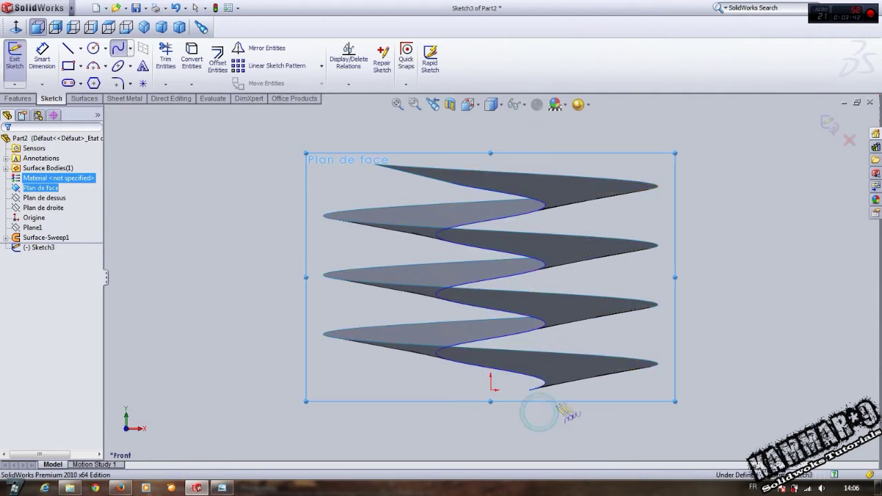
click(539, 412)
click(597, 341)
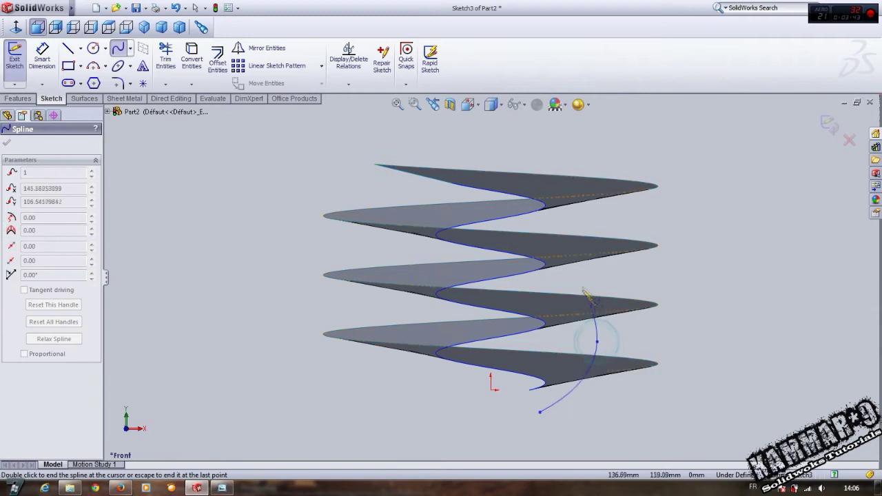
click(562, 219)
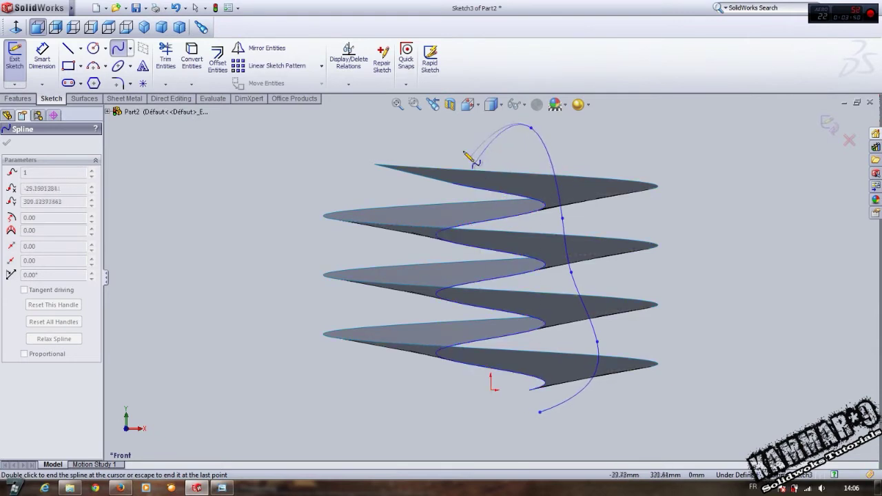
key(Escape)
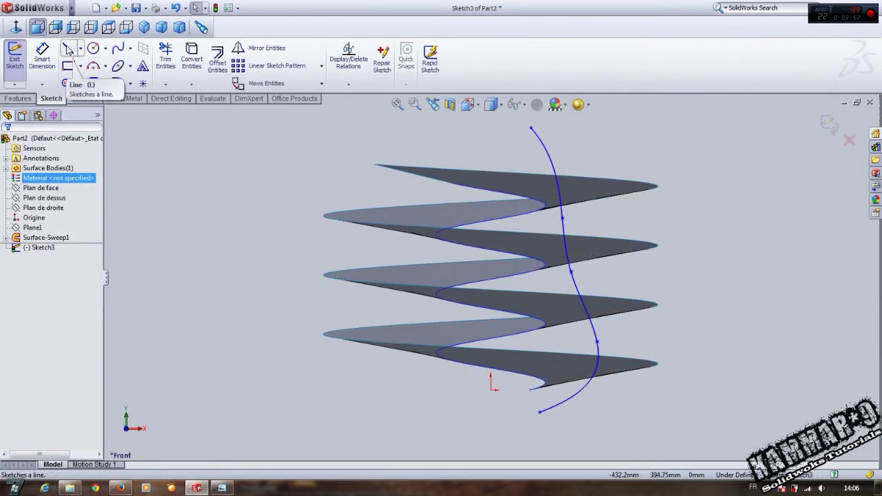
Step: Add a vertical construction centerline from the origin upward
click(81, 49)
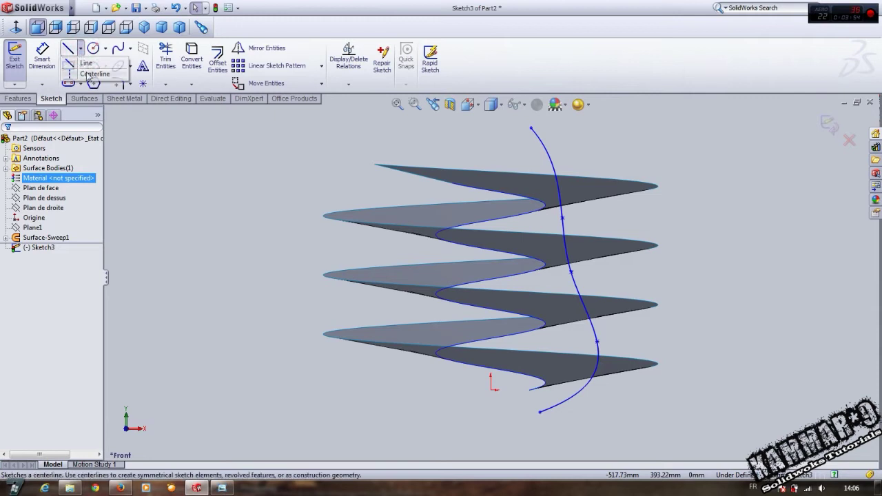
click(88, 75)
click(490, 390)
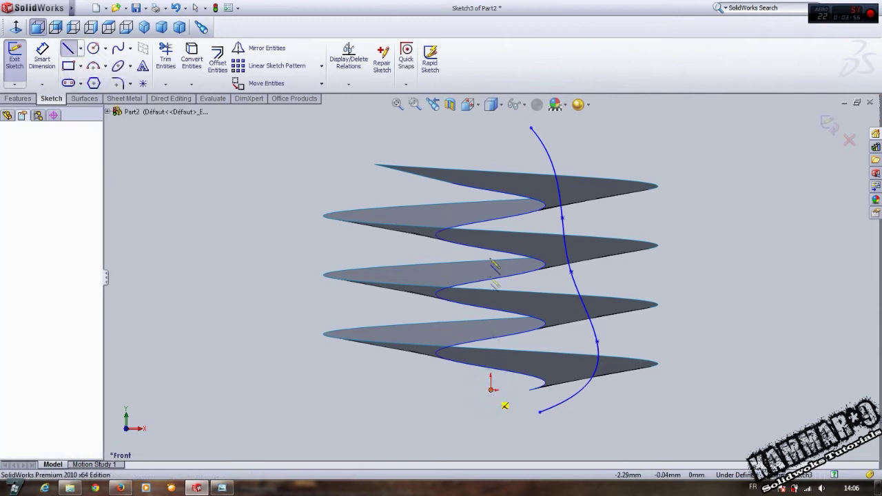
click(491, 134)
key(Escape)
mouse_move(490, 290)
middle_down()
mouse_move(460, 428)
mouse_move(500, 388)
mouse_move(513, 353)
middle_up()
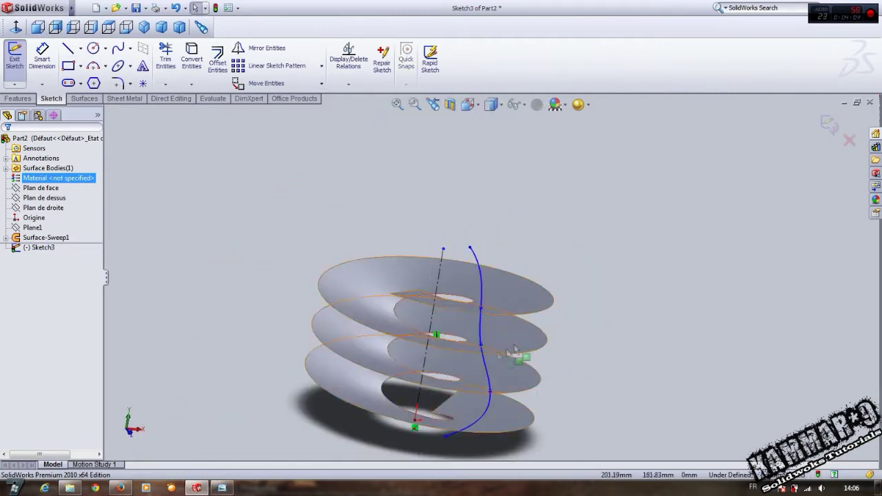
scroll(513, 353, up, 3)
Step: Orbit the model, then switch to the Front view of the sketch
middle_drag(514, 353, 429, 351)
click(503, 254)
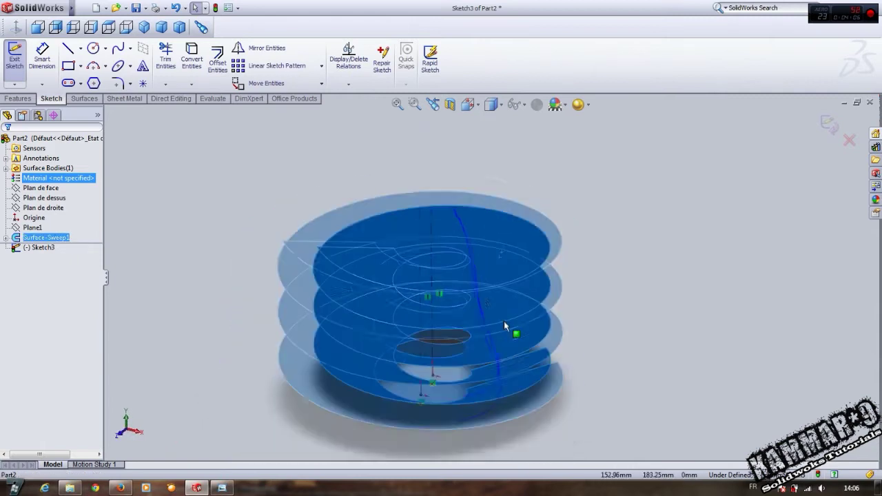
middle_drag(492, 292, 493, 248)
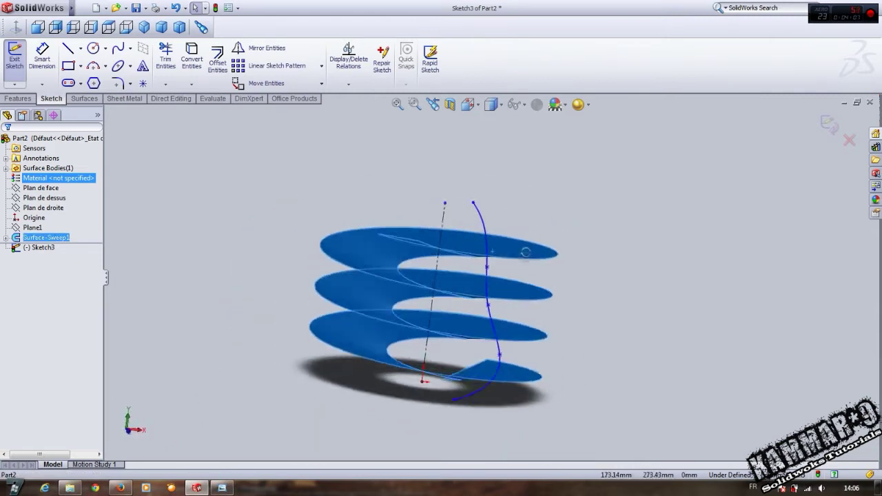
click(90, 27)
click(36, 29)
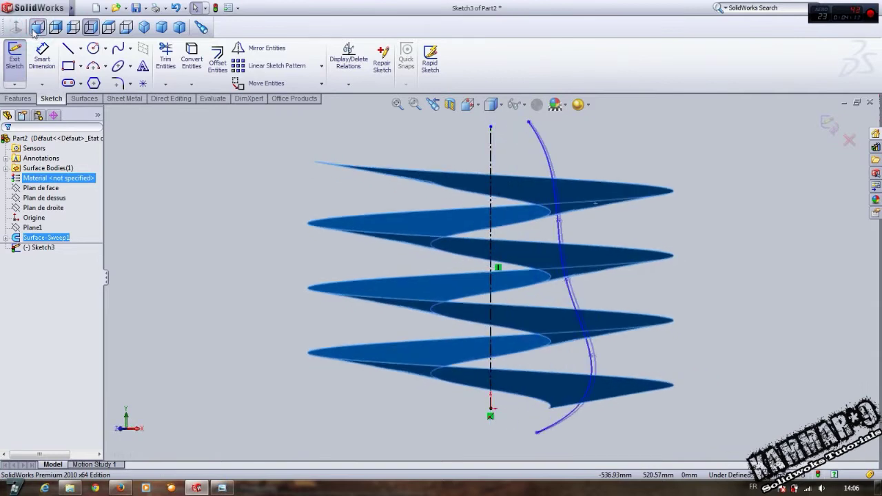
Step: Reshape the spline into a wavier S-curve by moving its upper, middle and lower points
drag(579, 279, 630, 286)
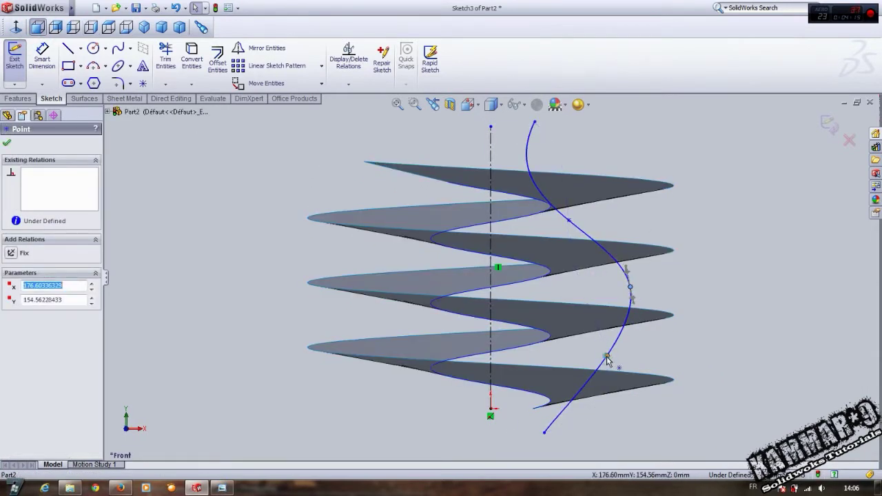
drag(607, 359, 617, 372)
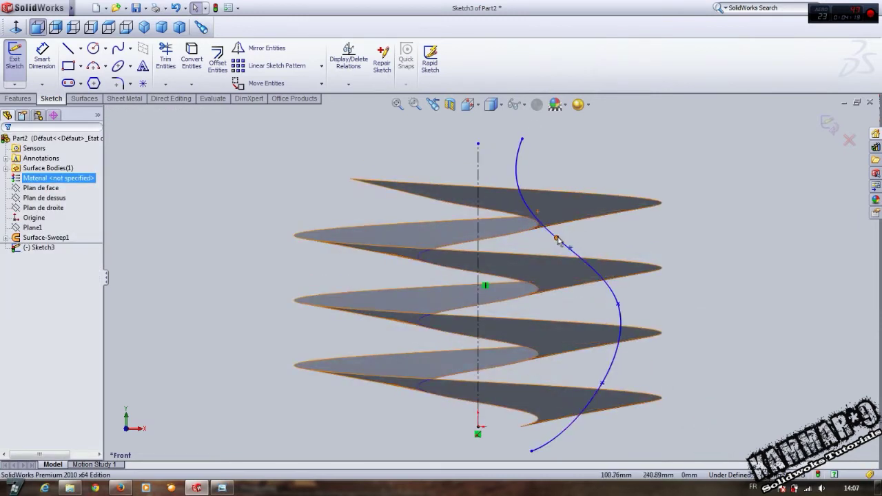
drag(566, 238, 570, 235)
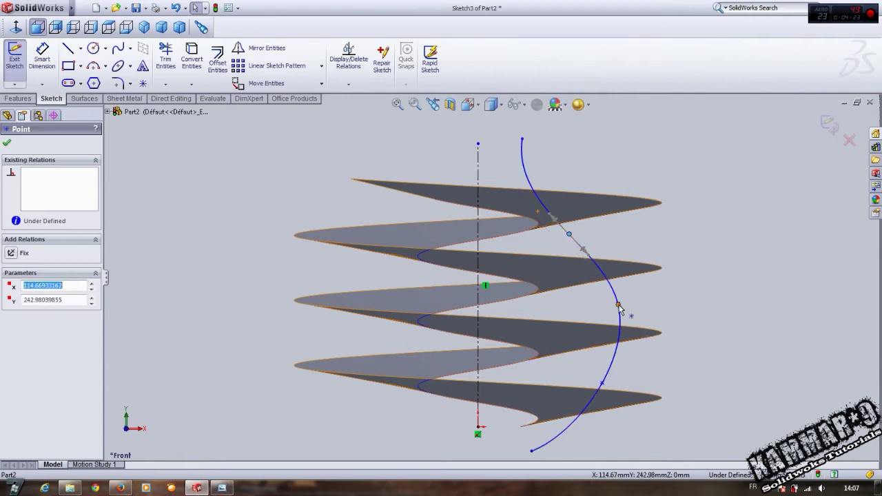
mouse_move(619, 311)
mouse_down()
mouse_move(552, 312)
mouse_move(558, 309)
mouse_up()
mouse_move(604, 384)
mouse_down()
mouse_move(629, 383)
mouse_move(621, 378)
mouse_up()
drag(569, 236, 587, 240)
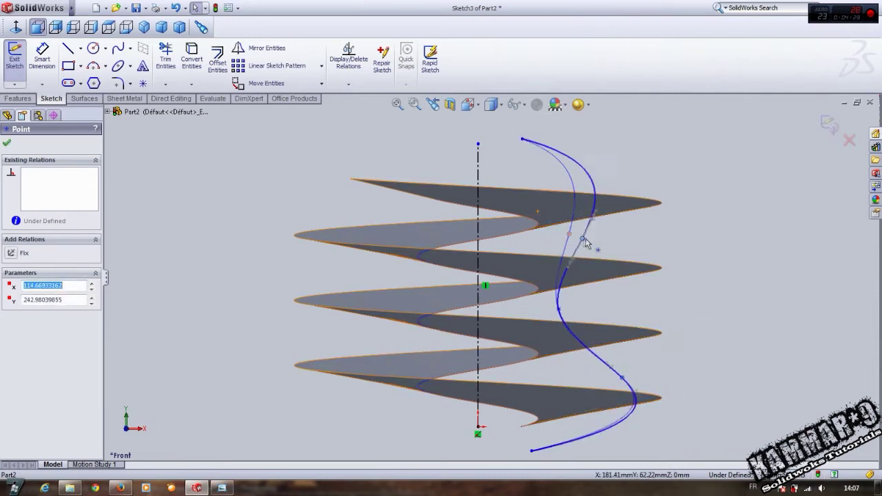
mouse_move(685, 338)
middle_down()
mouse_move(559, 437)
mouse_move(292, 180)
middle_up()
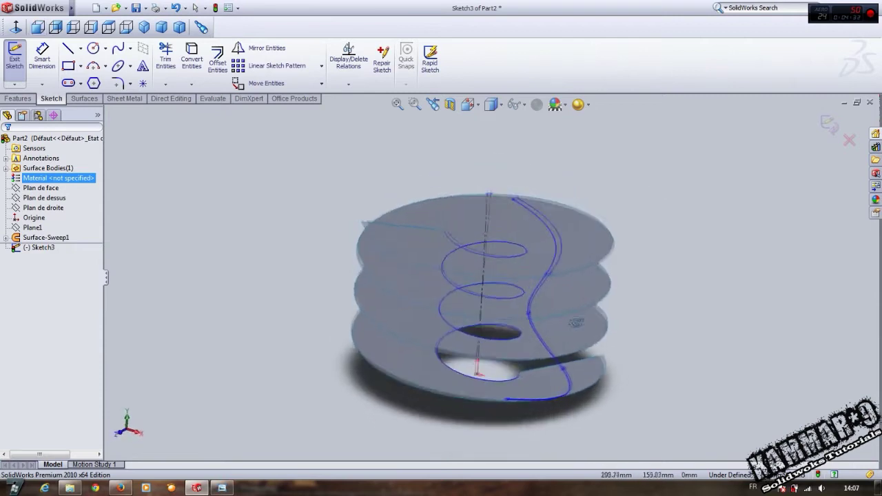
click(84, 99)
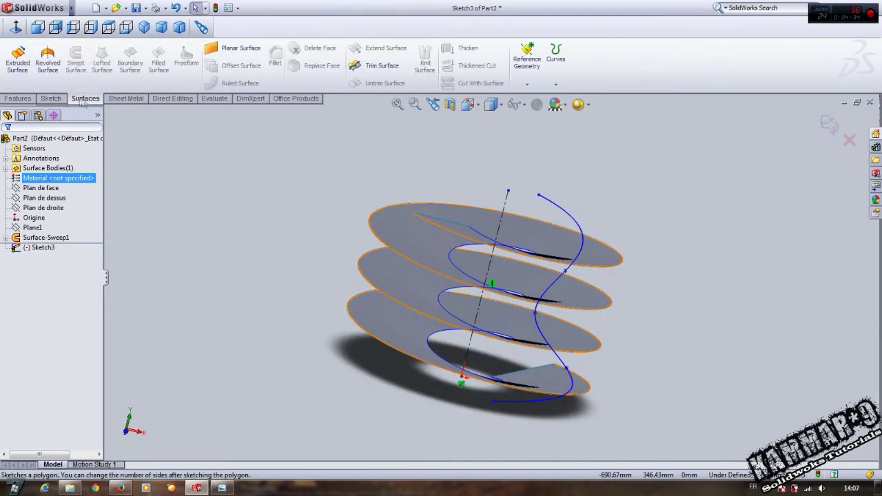
Step: Revolve the spline about the centerline into Surface-Revolve1, a vase-shaped surface inside the ribbon
click(40, 71)
mouse_move(510, 207)
middle_down()
mouse_move(517, 291)
mouse_move(423, 267)
middle_up()
click(7, 144)
mouse_move(510, 276)
middle_down()
mouse_move(532, 282)
mouse_move(544, 356)
mouse_move(518, 418)
mouse_move(558, 368)
mouse_move(404, 364)
mouse_move(439, 270)
mouse_move(437, 177)
mouse_move(413, 354)
mouse_move(511, 402)
mouse_move(423, 260)
mouse_move(446, 274)
mouse_move(464, 230)
mouse_move(406, 207)
mouse_move(432, 355)
middle_up()
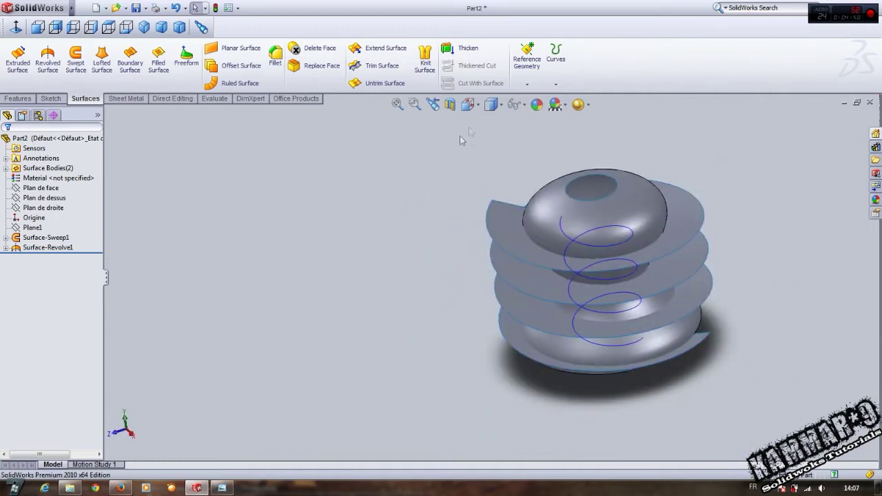
click(556, 81)
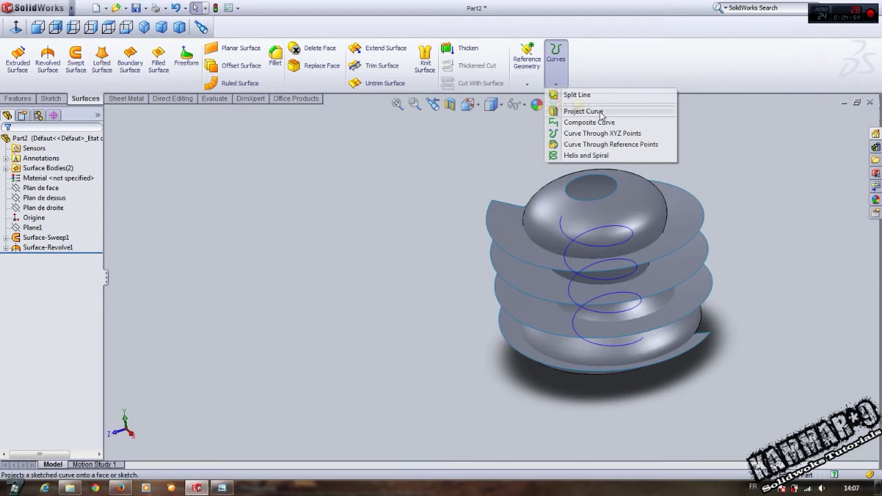
Step: Back out of Project Curve and start a Split Line set to Intersection instead
click(584, 112)
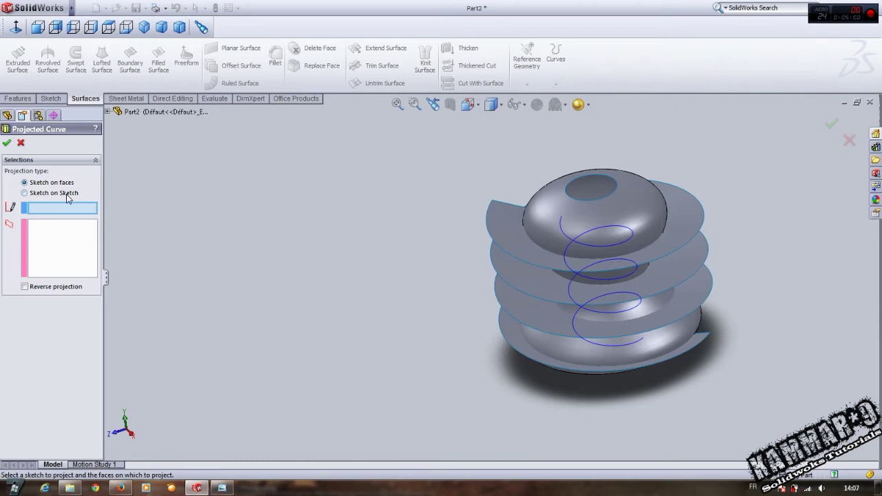
click(22, 145)
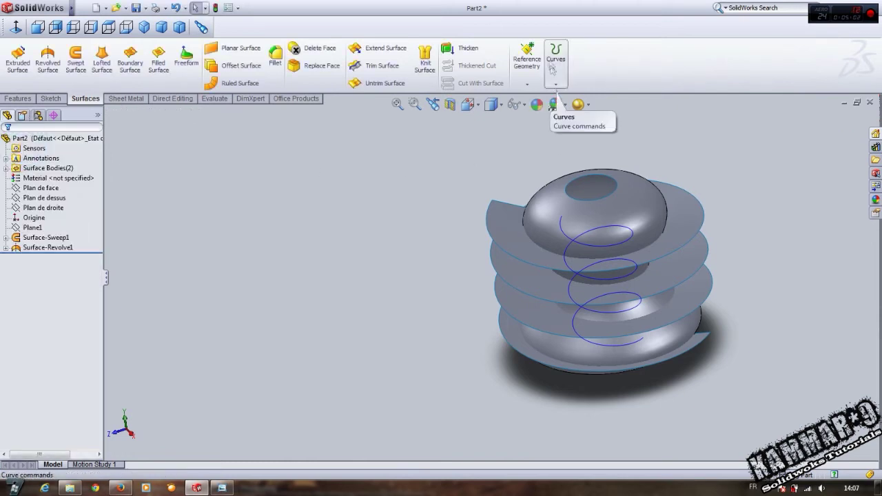
click(556, 55)
click(577, 96)
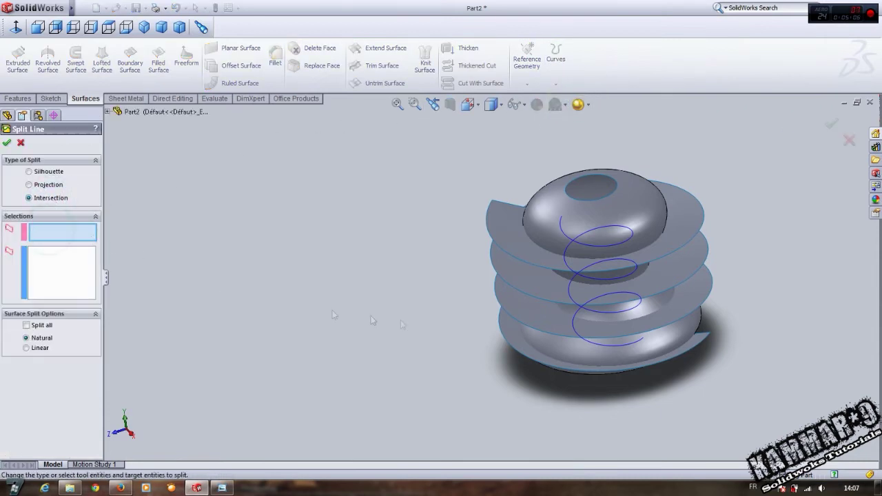
Step: Split the revolved face where the spiral surface intersects it, creating Split Line1
click(577, 230)
click(39, 281)
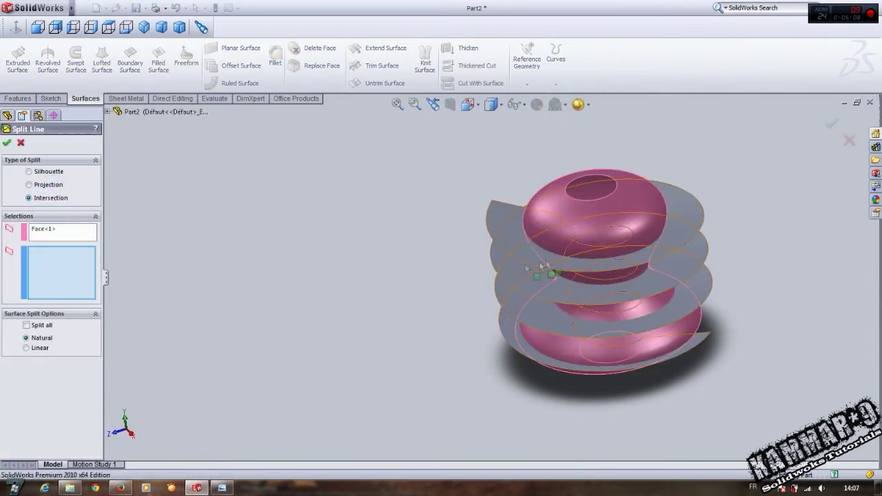
click(494, 227)
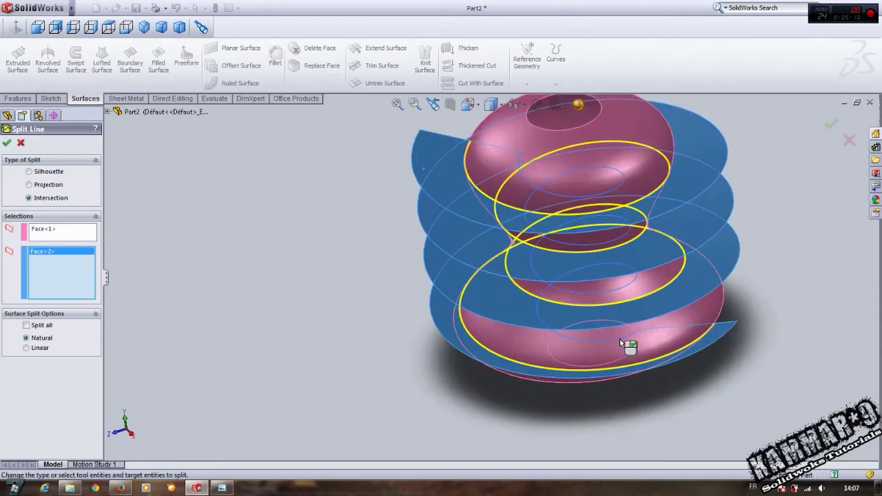
middle_drag(573, 331, 714, 367)
scroll(713, 368, down, 3)
scroll(714, 367, up, 3)
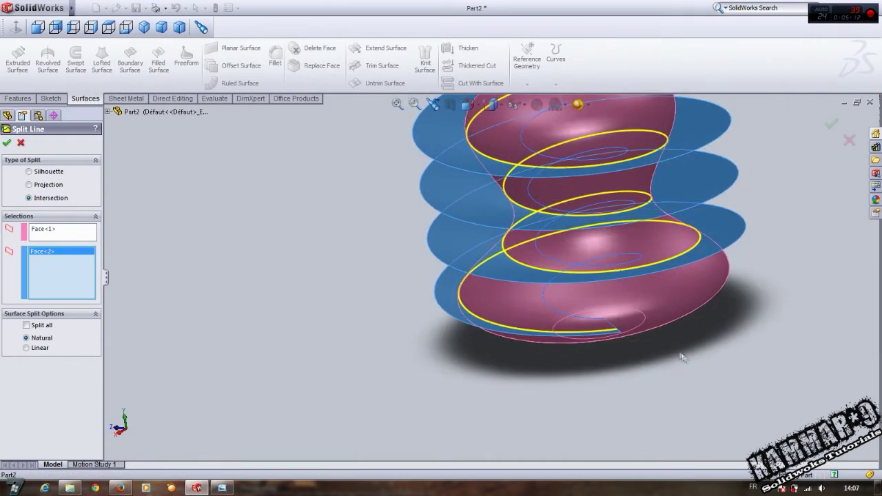
click(8, 143)
Step: Inspect the new helical split edge, zooming in on its lower end
mouse_move(298, 265)
middle_down()
mouse_move(522, 227)
mouse_move(474, 267)
mouse_move(483, 322)
mouse_move(524, 375)
mouse_move(521, 364)
middle_up()
scroll(483, 321, down, 3)
scroll(483, 321, down, 3)
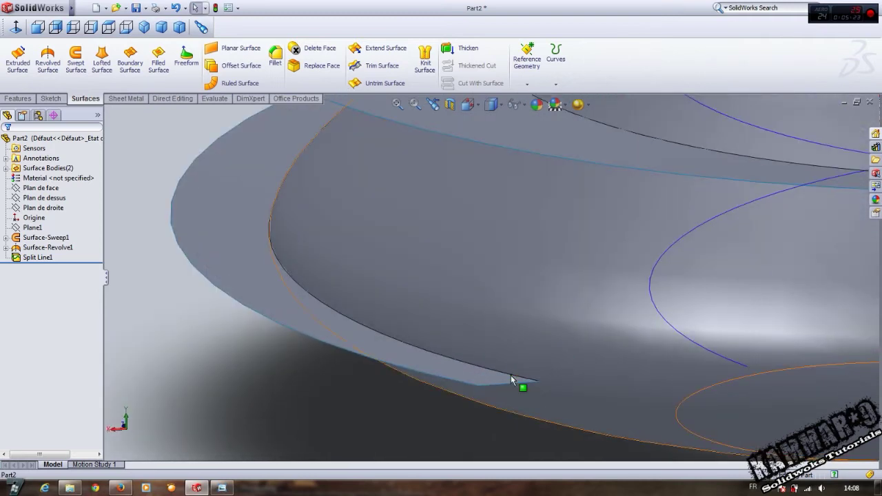
click(513, 379)
scroll(500, 397, up, 5)
scroll(492, 363, up, 5)
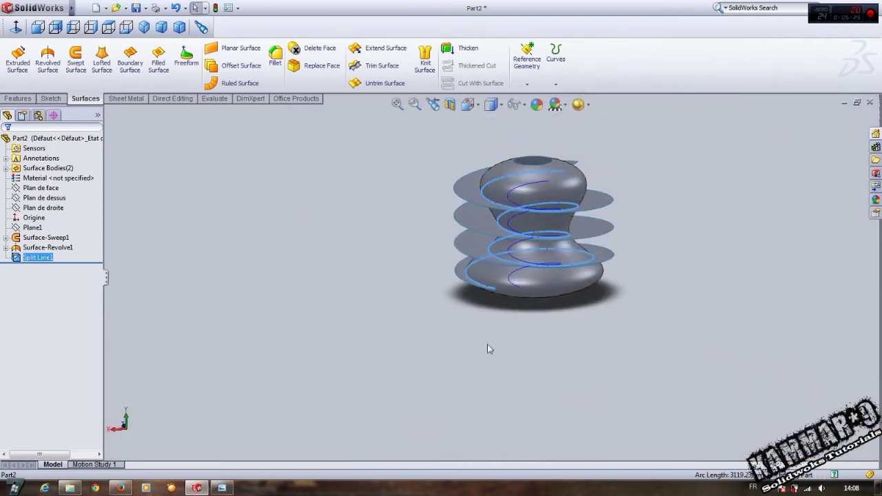
mouse_move(487, 349)
middle_down()
mouse_move(423, 230)
mouse_move(410, 374)
mouse_move(484, 277)
middle_up()
scroll(484, 277, down, 5)
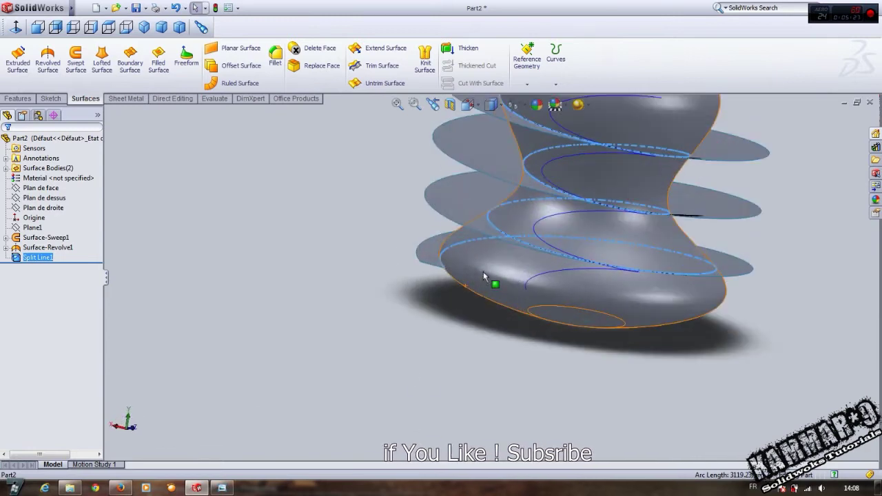
scroll(484, 277, down, 3)
scroll(475, 266, down, 3)
scroll(467, 275, down, 3)
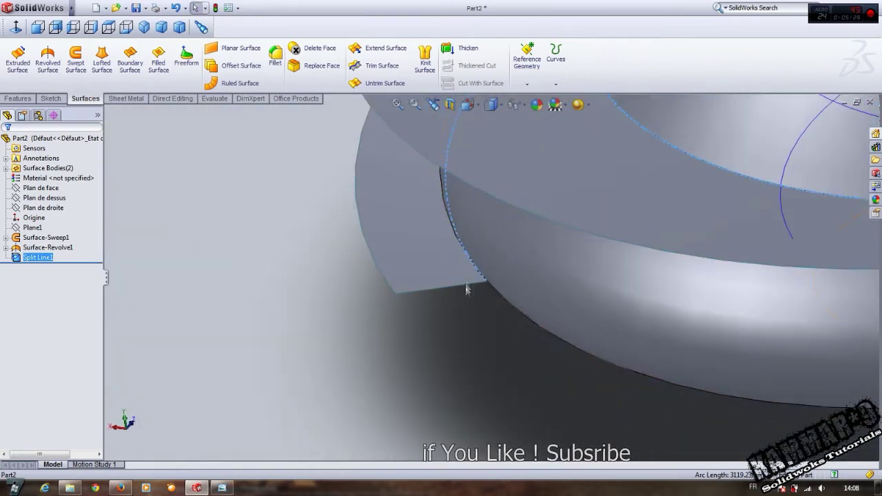
mouse_move(467, 289)
middle_down()
mouse_move(464, 335)
mouse_move(480, 311)
middle_up()
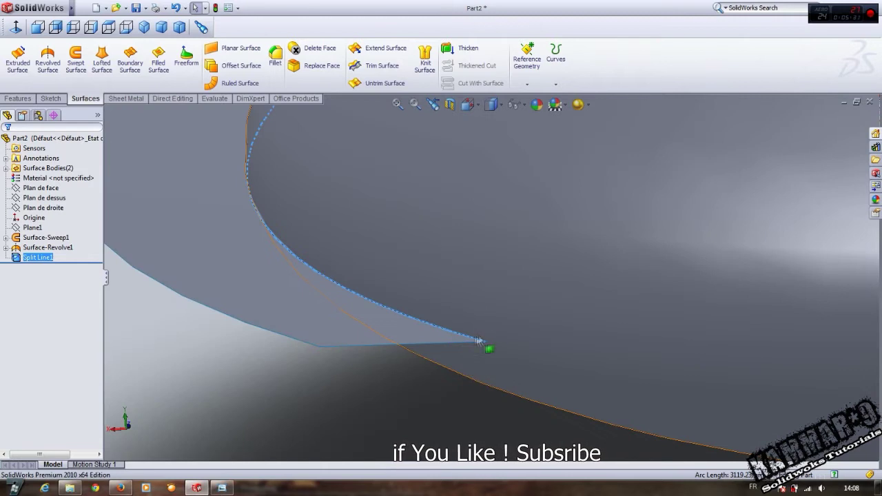
key(Escape)
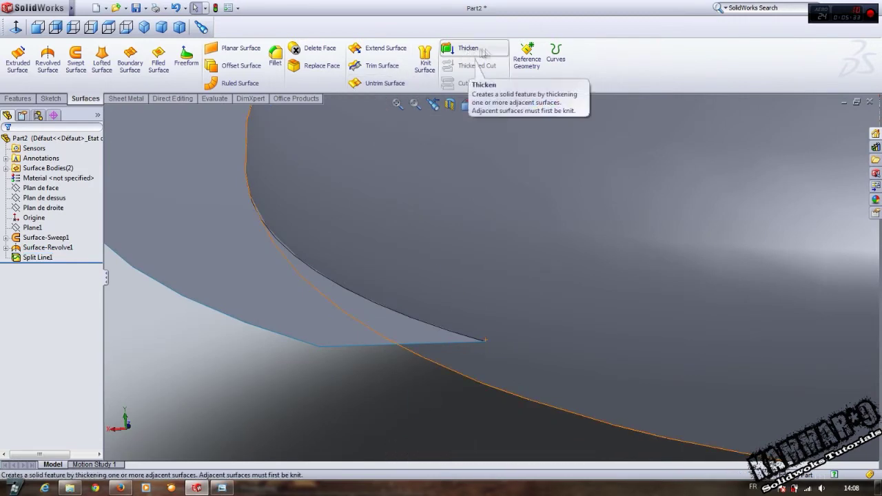
Step: Start a reference plane perpendicular to the helical split edge as first reference
click(526, 64)
click(539, 95)
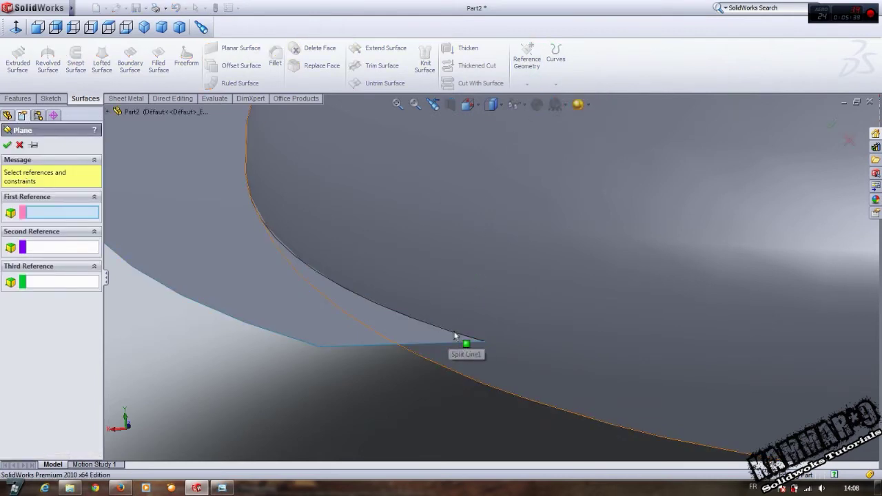
middle_drag(408, 301, 396, 317)
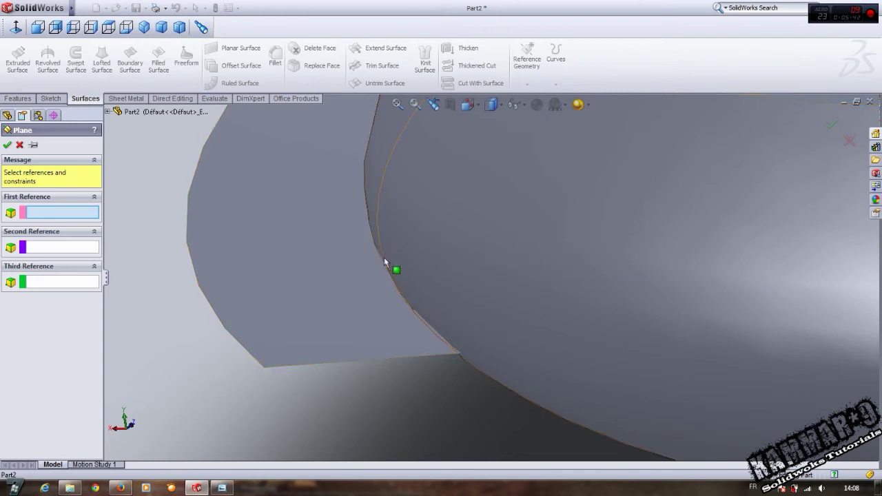
mouse_move(414, 310)
middle_down()
mouse_move(412, 321)
mouse_move(490, 283)
middle_up()
scroll(413, 320, up, 5)
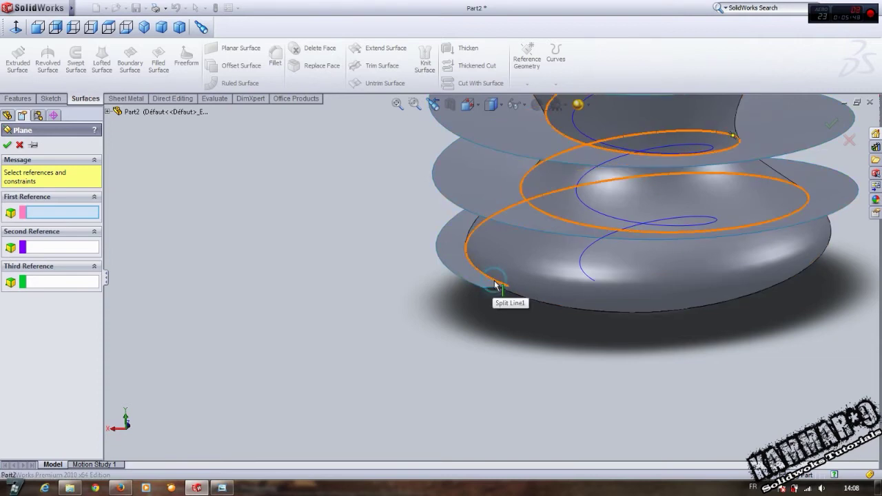
click(496, 285)
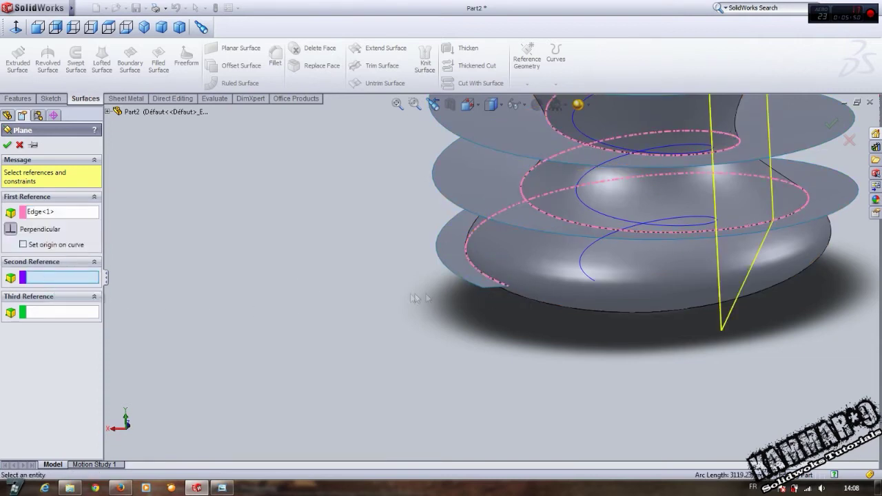
scroll(511, 300, down, 3)
scroll(522, 291, down, 3)
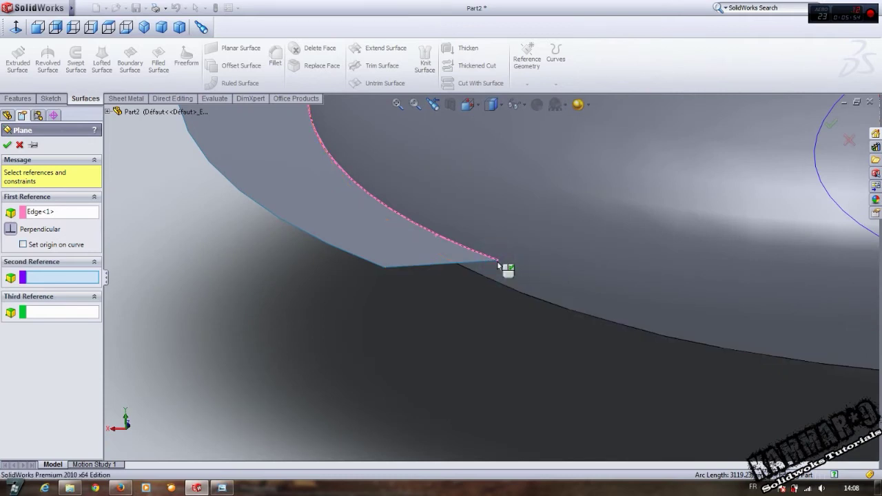
Step: Use the edge's lower end point as coincident second reference and create Plane2
click(499, 264)
click(501, 265)
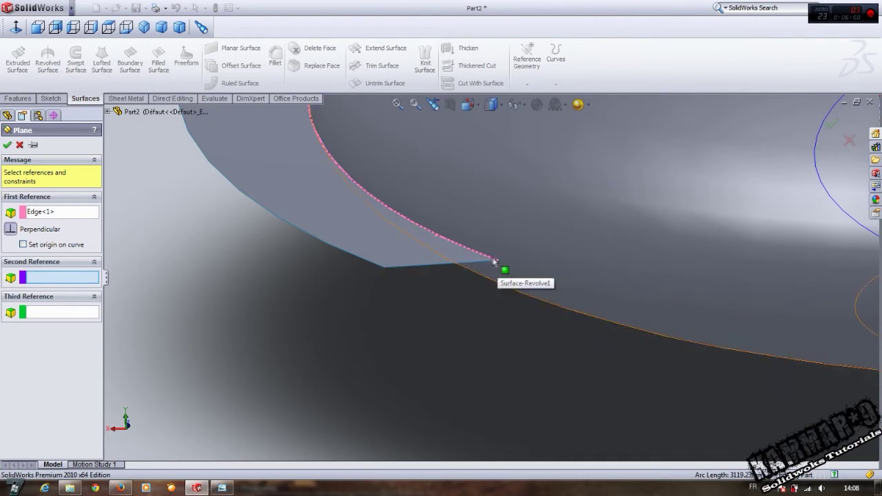
scroll(499, 265, down, 2)
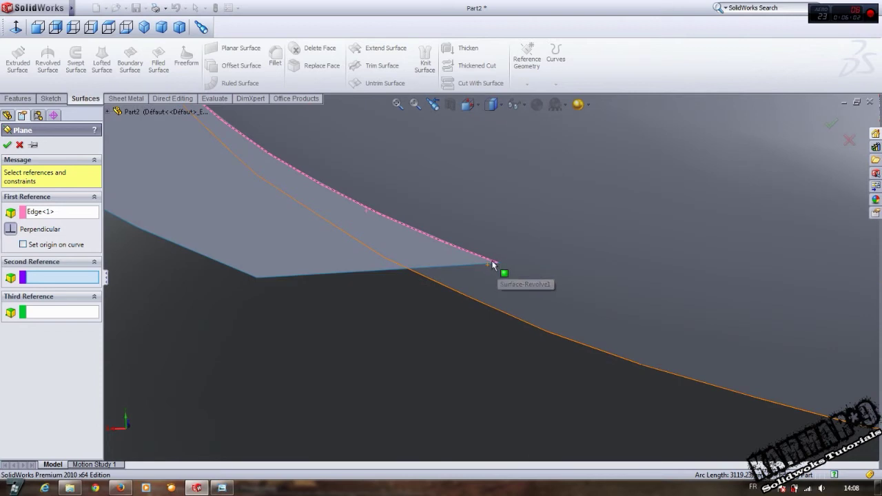
middle_drag(514, 263, 500, 264)
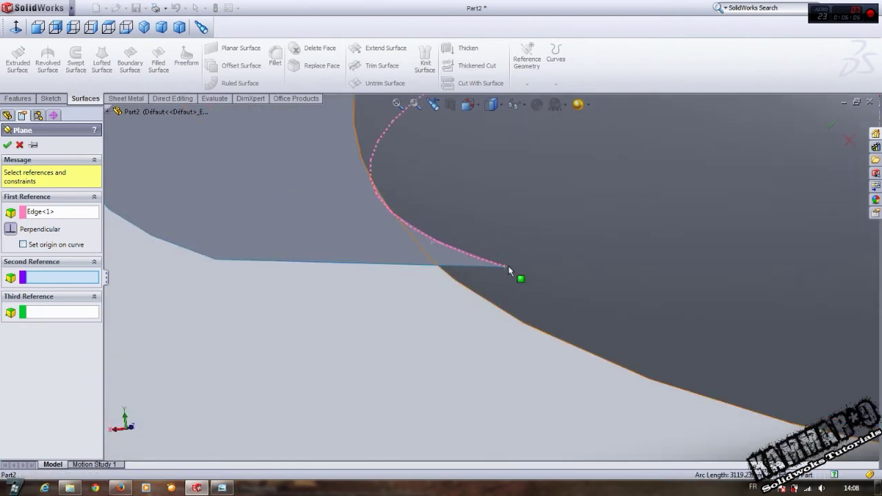
middle_drag(501, 255, 501, 333)
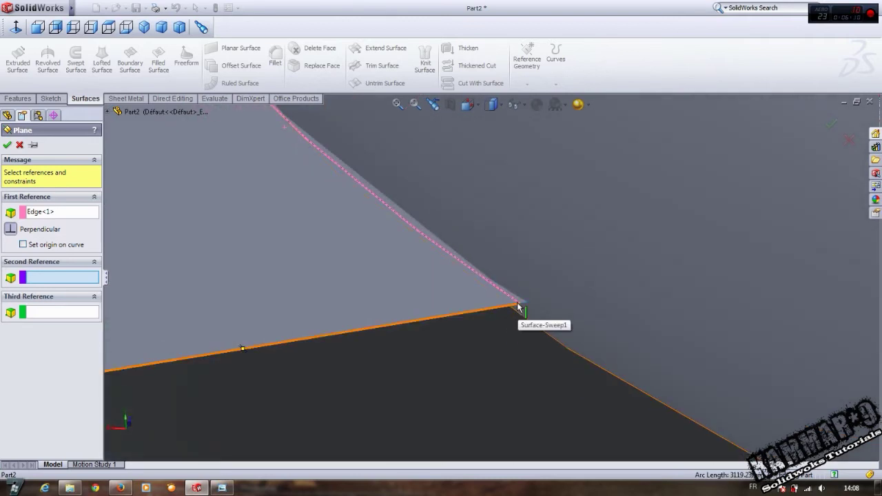
mouse_move(517, 303)
middle_down()
mouse_move(506, 307)
mouse_move(515, 311)
middle_up()
click(514, 308)
scroll(499, 320, up, 2)
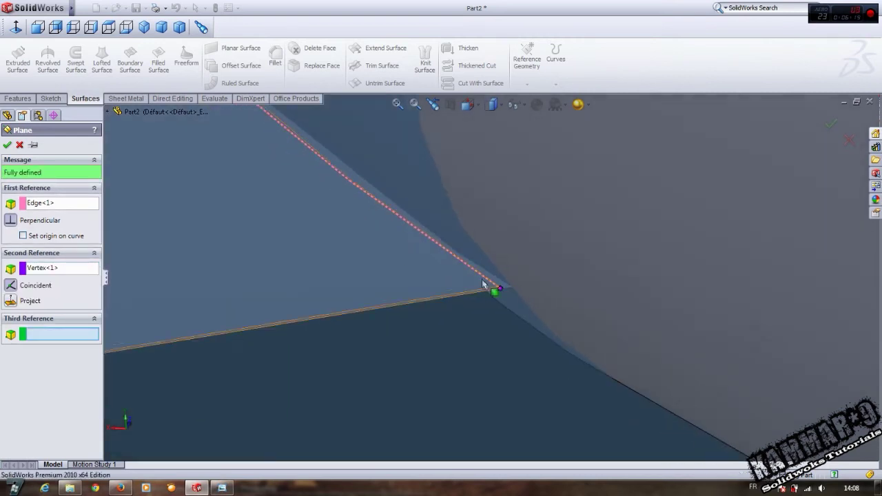
scroll(482, 280, up, 3)
scroll(475, 239, up, 3)
scroll(471, 241, up, 5)
middle_drag(471, 241, 386, 227)
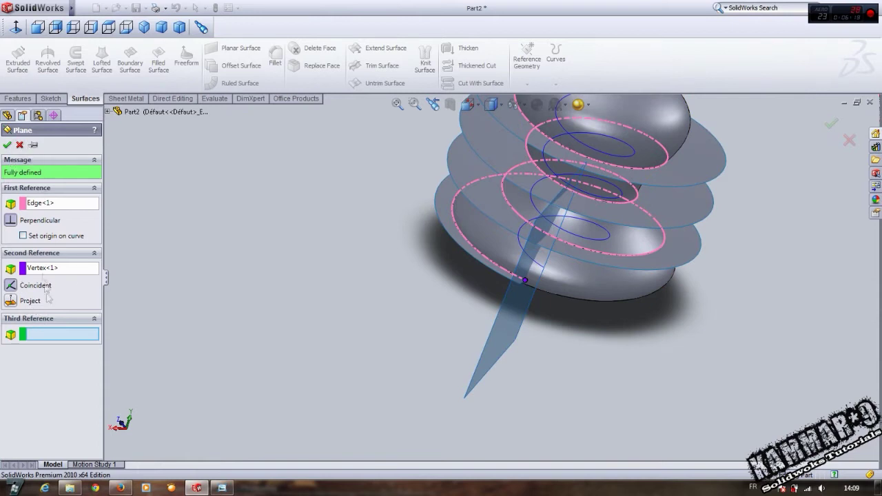
click(5, 146)
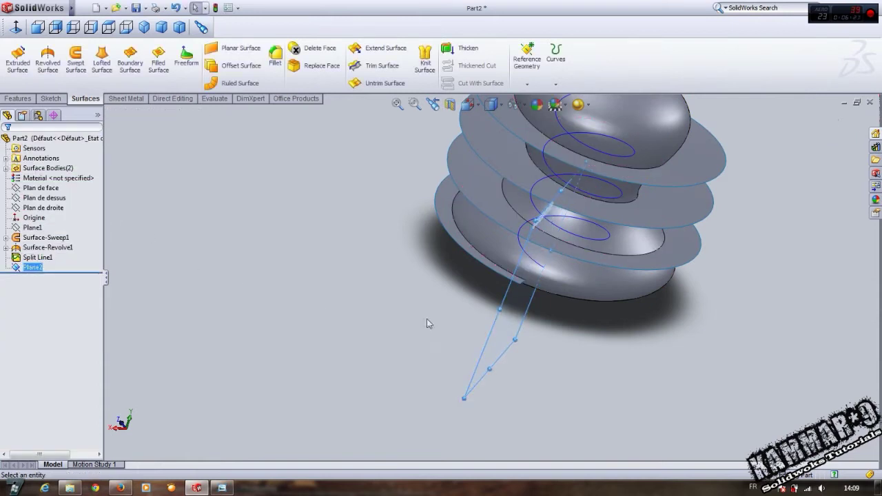
Step: Start a sketch on Plane2 with the Center Rectangle tool
mouse_move(427, 322)
middle_down()
mouse_move(379, 290)
mouse_move(310, 330)
mouse_move(465, 276)
mouse_move(465, 241)
middle_up()
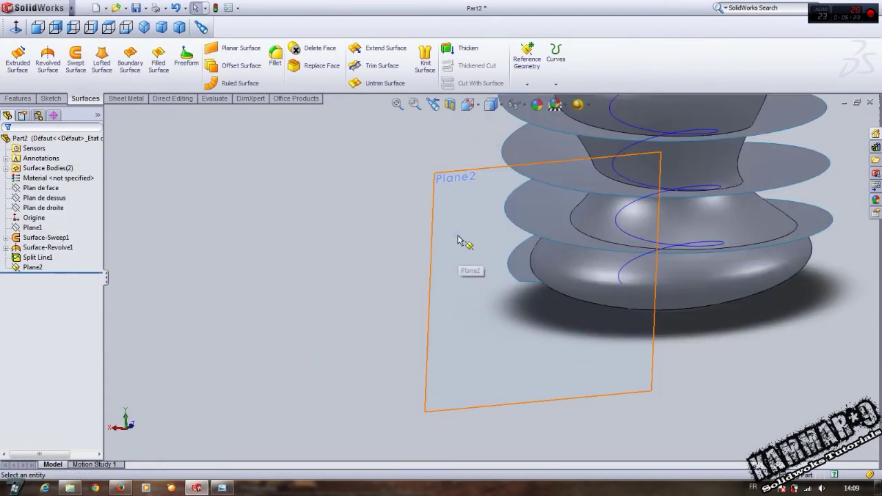
click(461, 238)
click(502, 200)
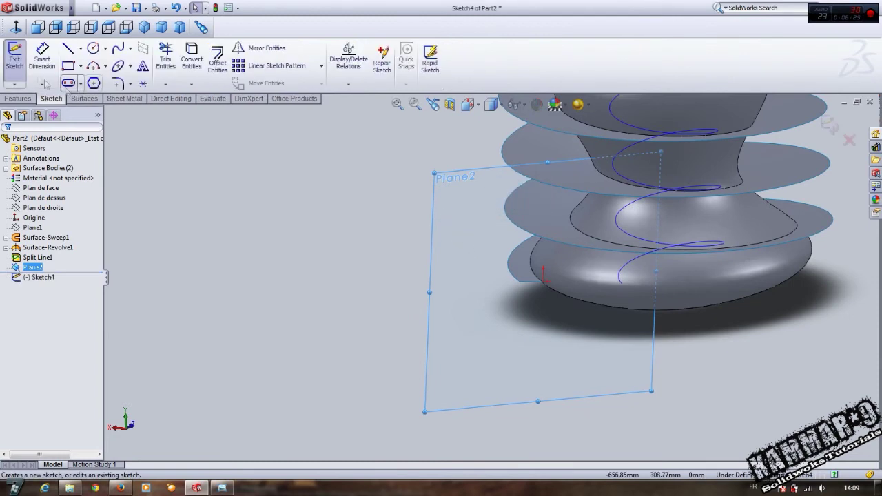
click(81, 69)
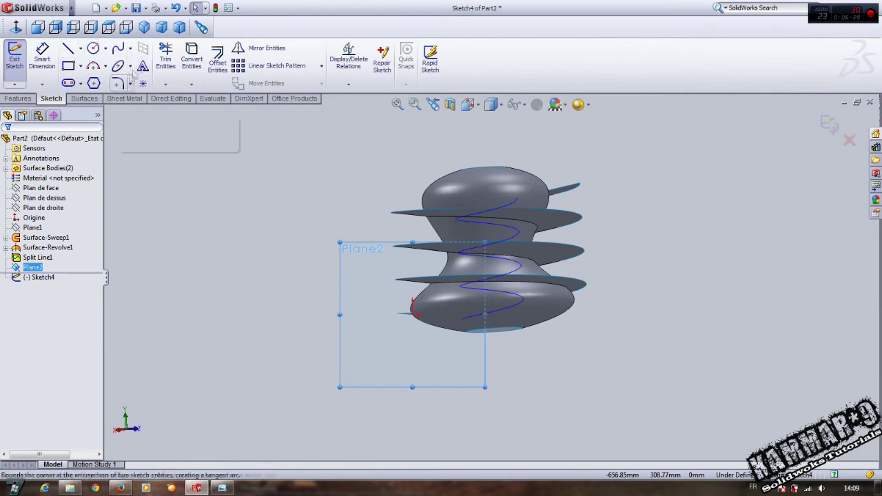
click(81, 66)
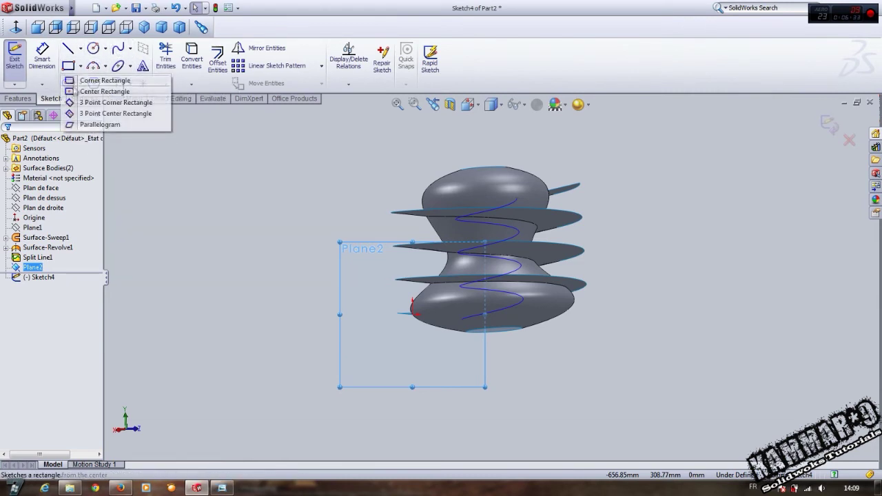
click(80, 92)
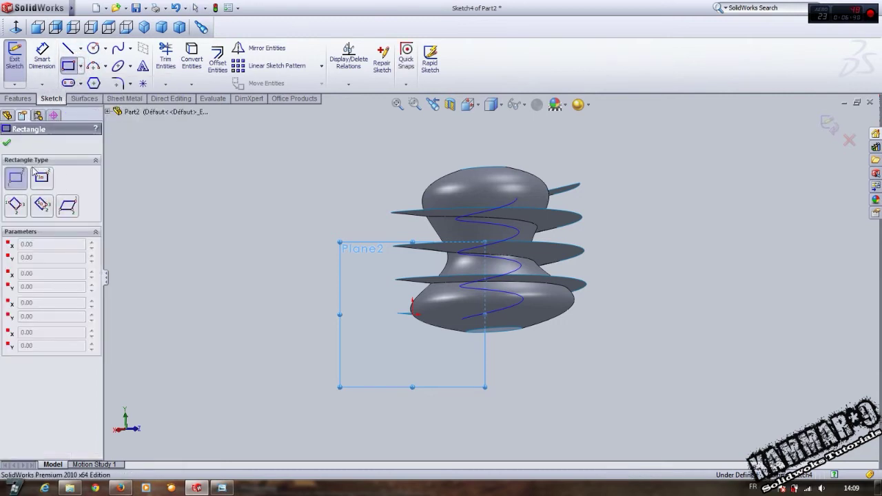
click(42, 180)
Step: Draw a small center rectangle centred near the split edge's lower end
scroll(418, 306, down, 3)
scroll(421, 308, down, 3)
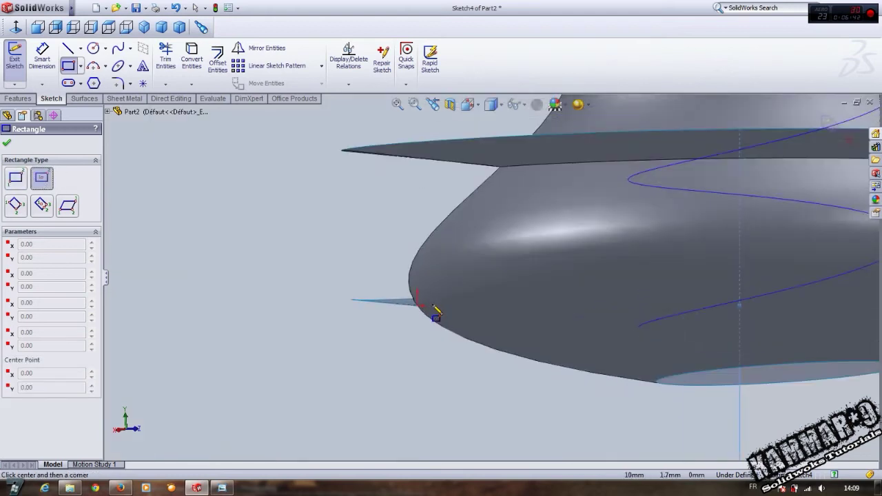
scroll(425, 308, down, 3)
click(386, 318)
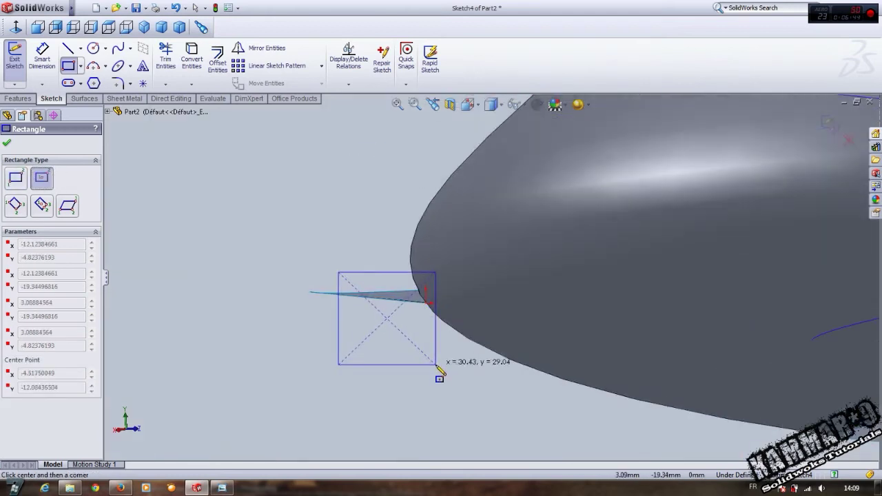
click(410, 343)
key(Escape)
Step: Select the rectangle's centre point together with the helical edge
middle_drag(424, 360, 437, 343)
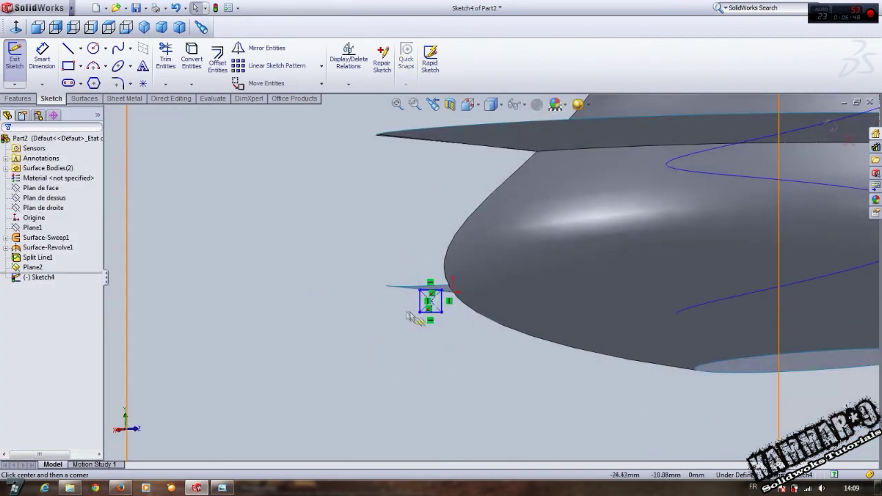
scroll(483, 348, down, 4)
scroll(491, 338, down, 3)
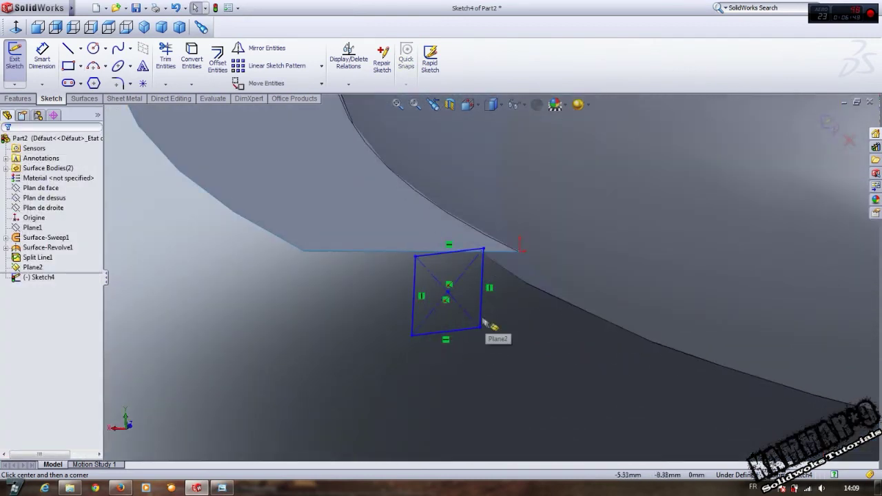
click(448, 295)
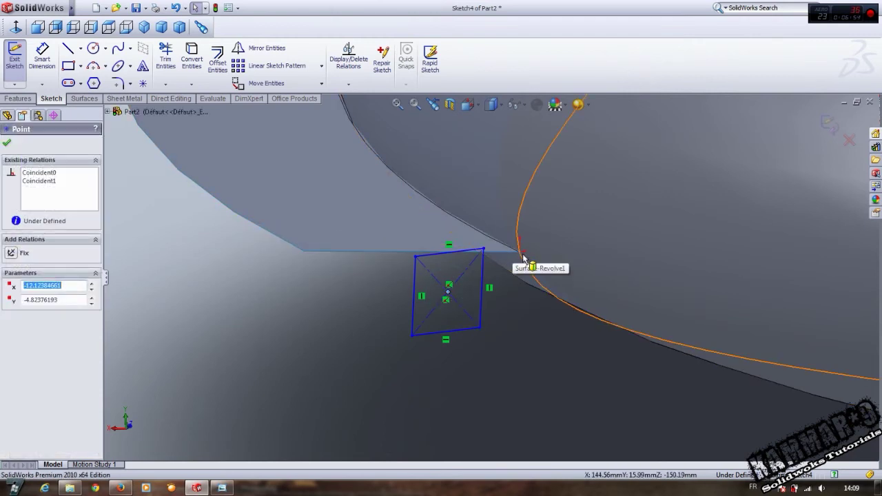
middle_drag(509, 239, 522, 285)
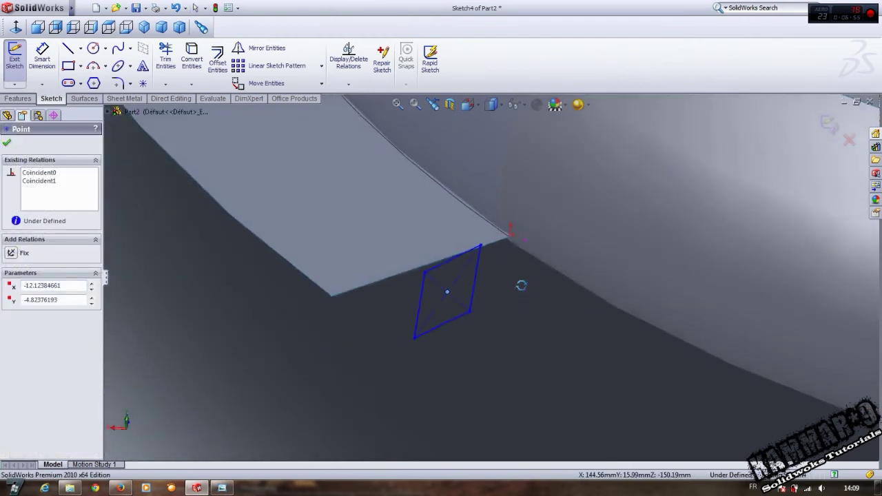
click(505, 241)
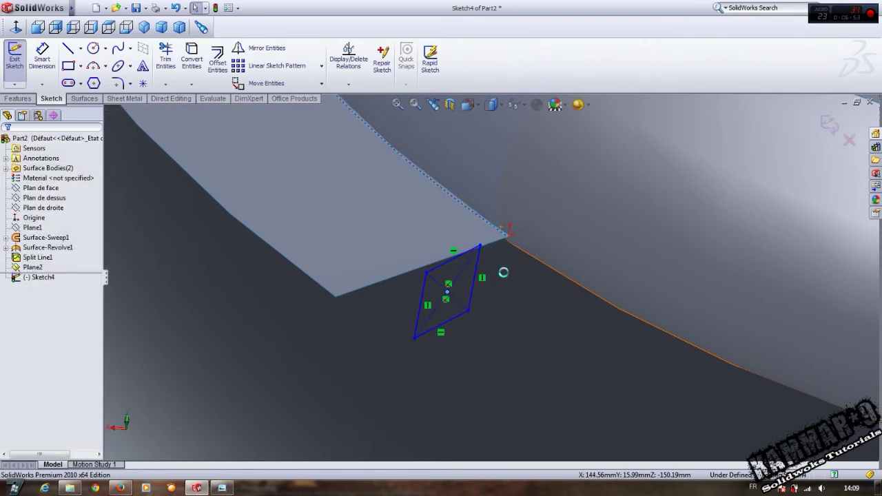
scroll(507, 277, up, 4)
scroll(508, 281, up, 4)
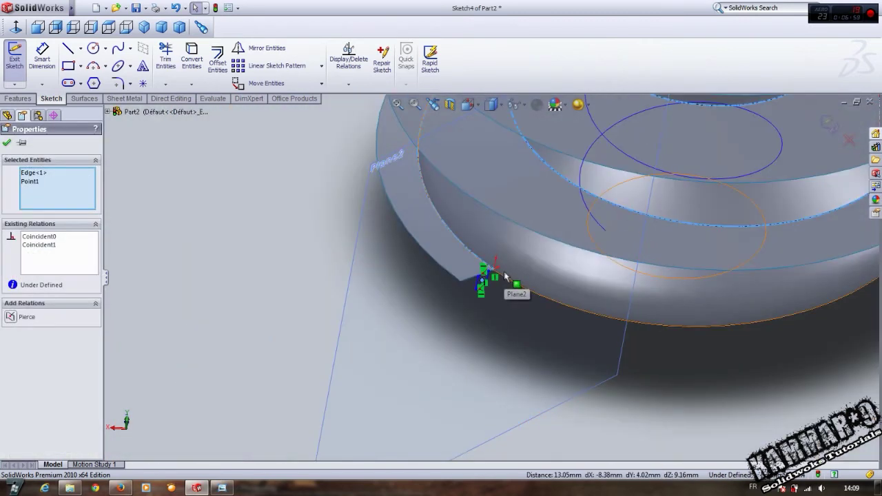
scroll(492, 286, up, 3)
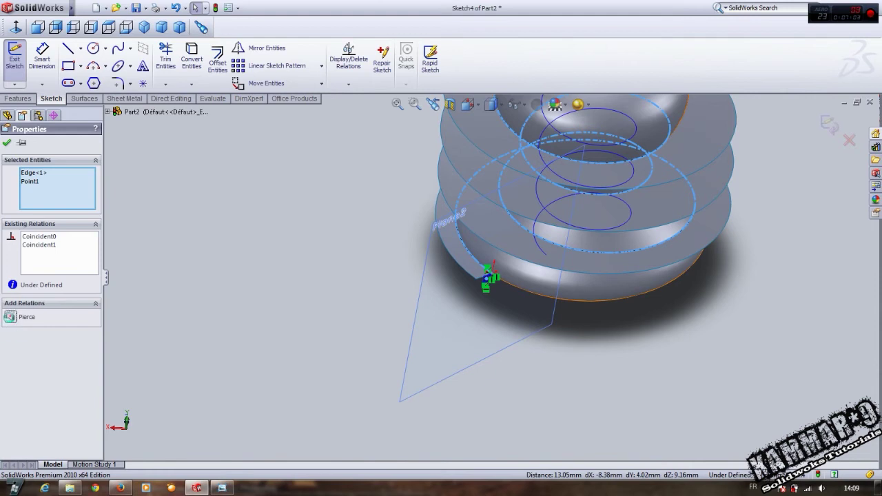
scroll(517, 264, down, 3)
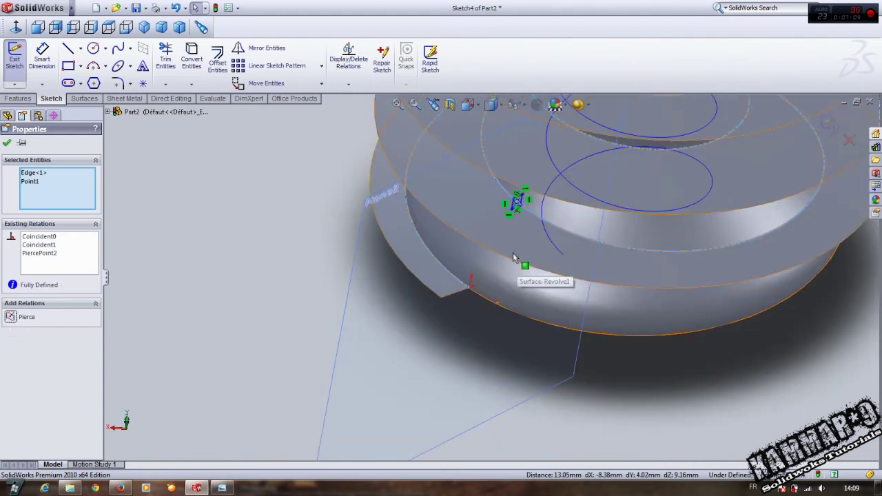
mouse_move(516, 256)
middle_down()
mouse_move(489, 200)
mouse_move(492, 209)
middle_up()
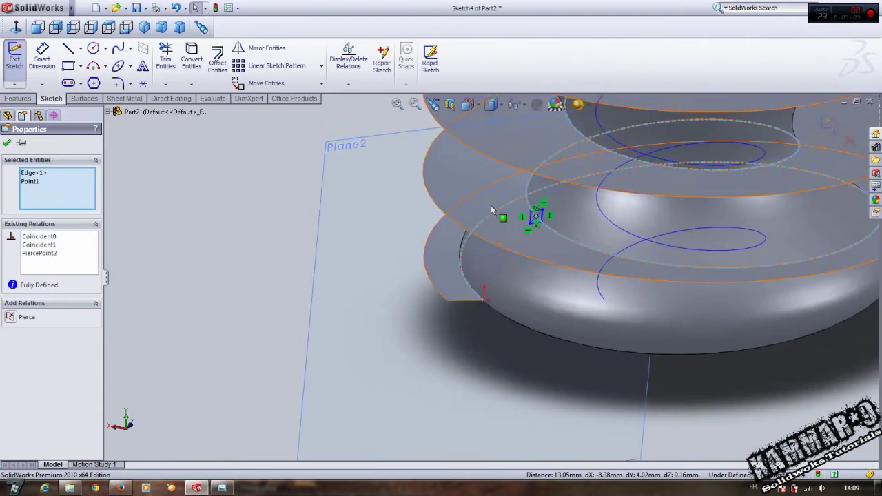
scroll(540, 218, down, 2)
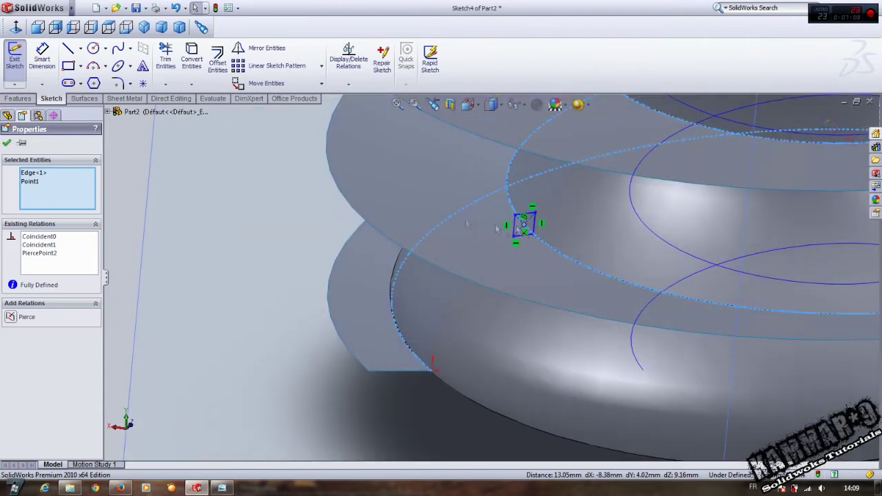
Step: View the profile plane straight on and switch to wireframe to expose the edge end
click(24, 34)
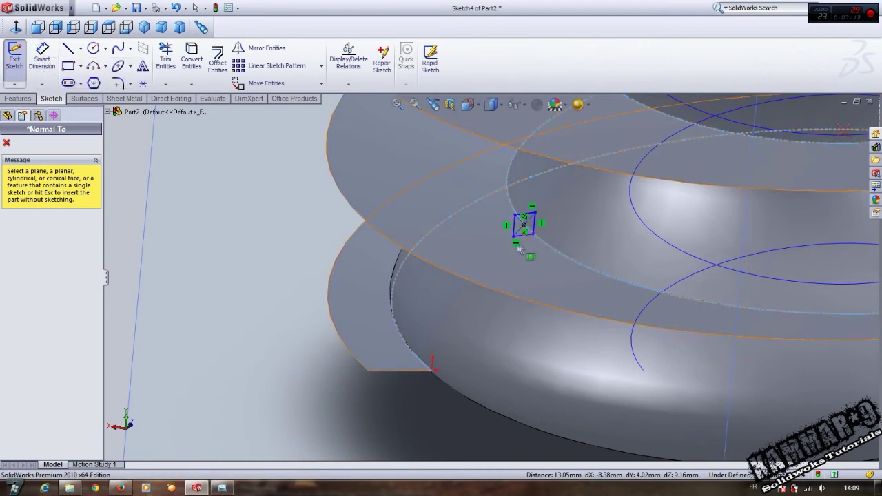
click(504, 299)
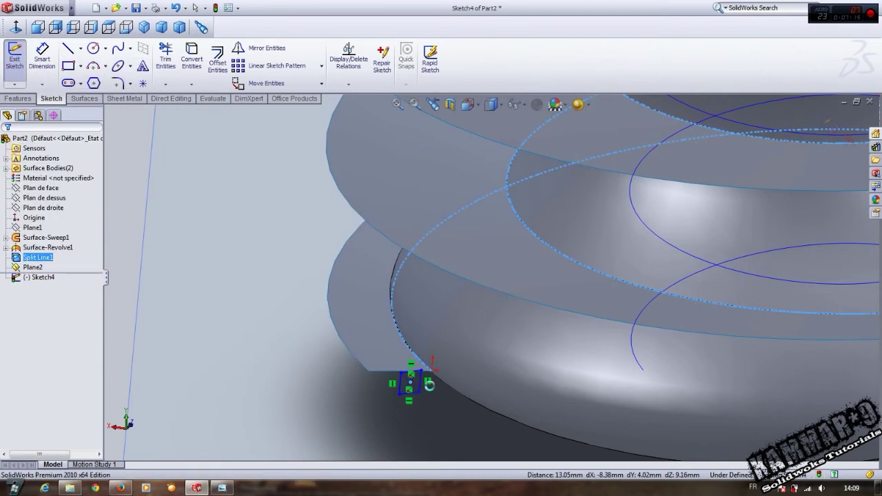
ctrl+click(410, 381)
scroll(424, 384, down, 3)
scroll(442, 359, down, 3)
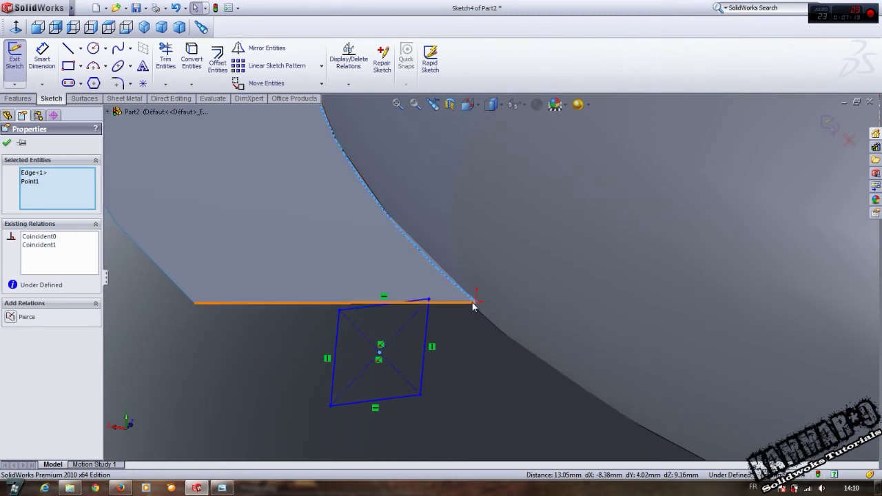
scroll(483, 290, down, 2)
scroll(483, 290, up, 2)
click(491, 104)
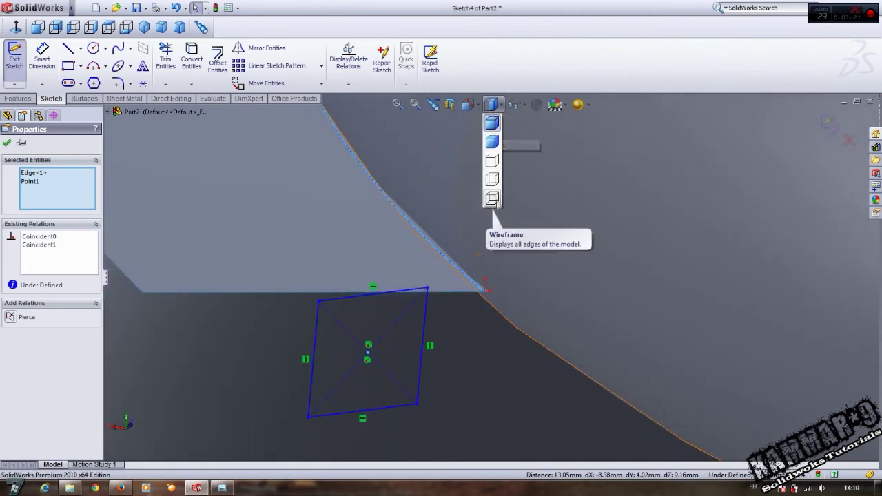
click(491, 197)
middle_drag(487, 300, 489, 295)
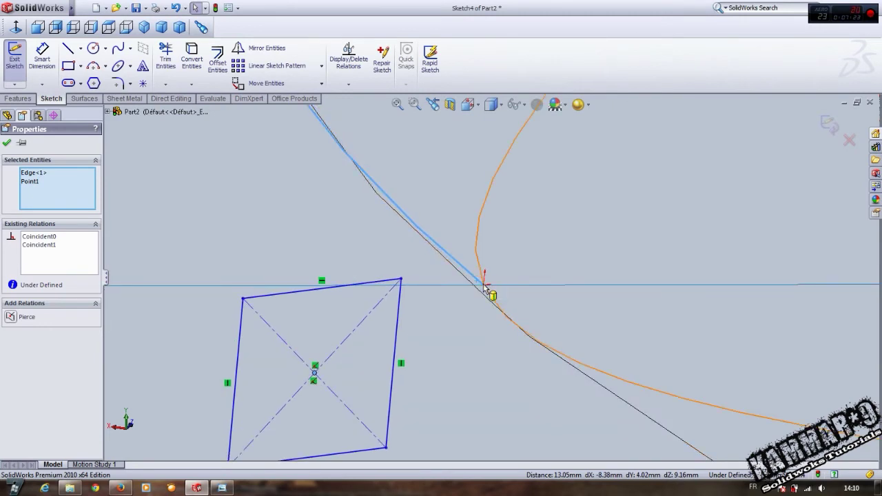
middle_drag(487, 296, 438, 331)
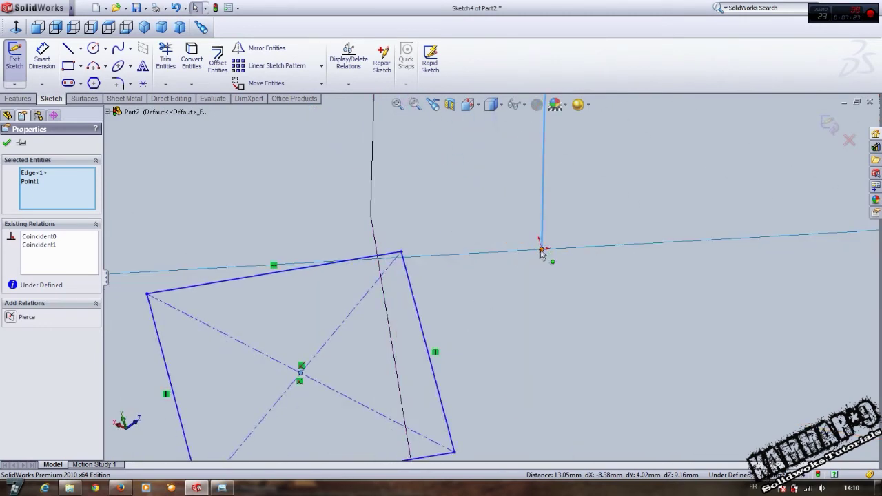
key(Escape)
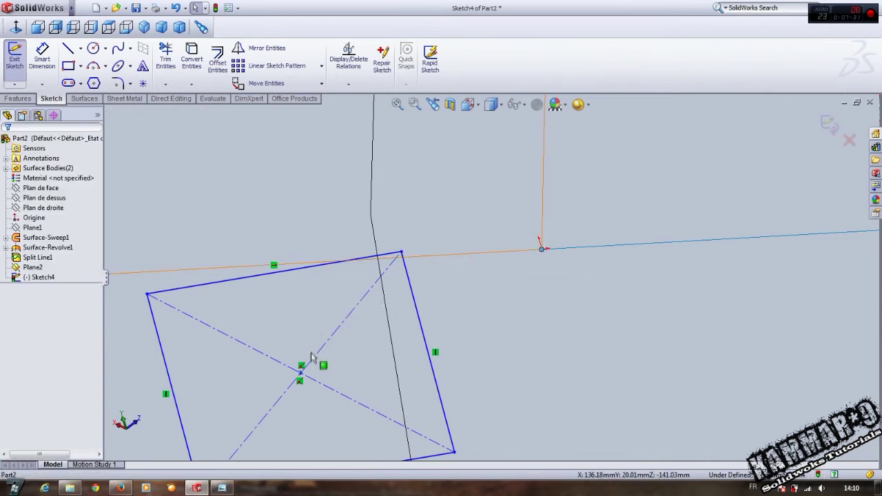
Step: Make the rectangle centre coincident with the edge's end vertex, then restore Shaded With Edges
click(301, 376)
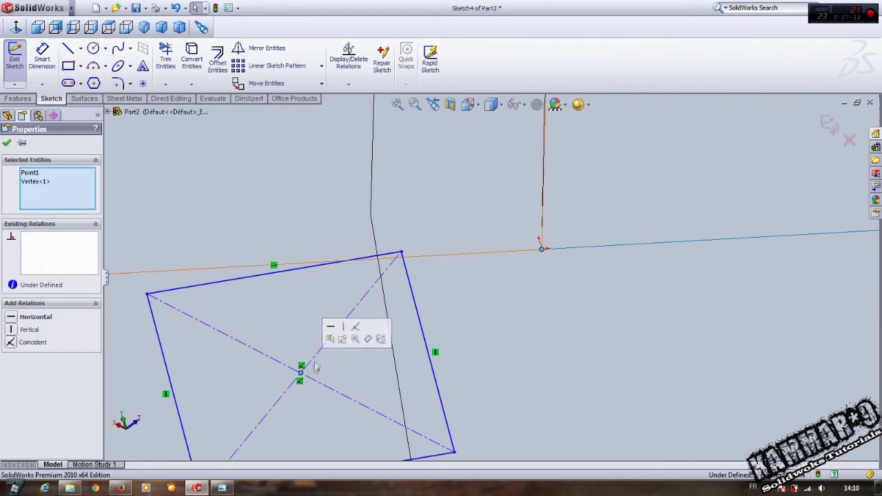
click(355, 332)
scroll(457, 355, up, 3)
middle_drag(457, 354, 536, 266)
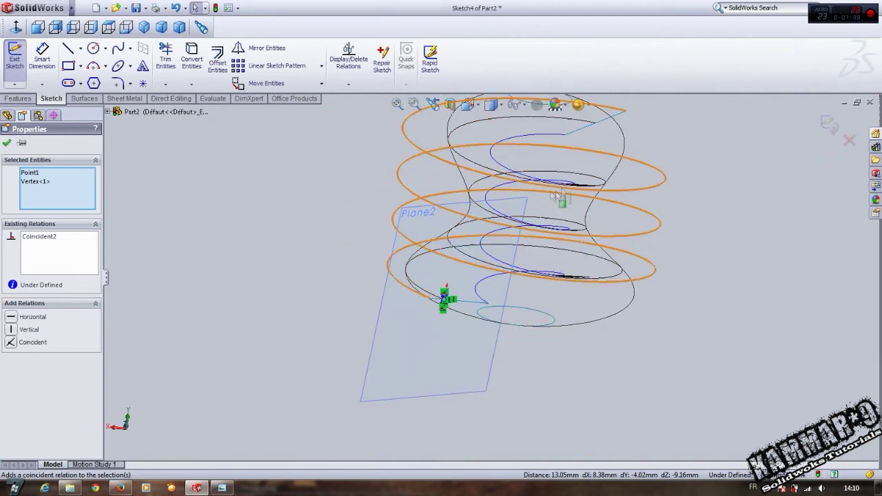
click(6, 142)
click(491, 105)
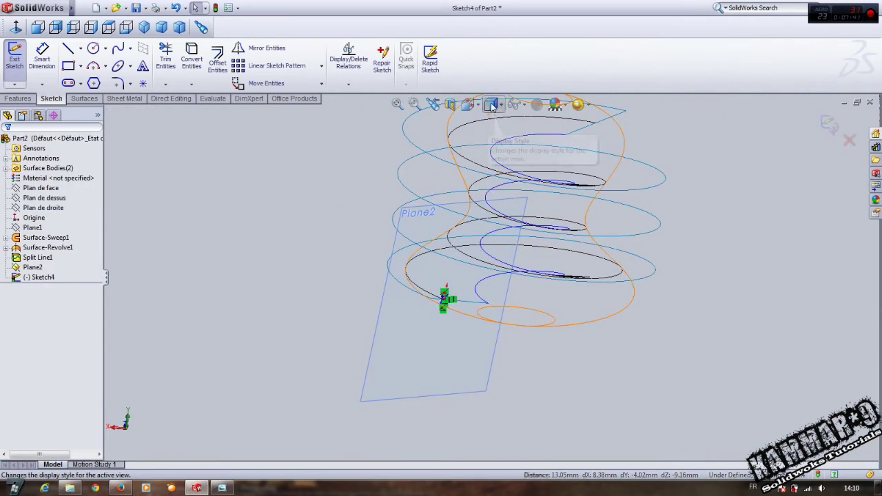
click(491, 121)
middle_drag(529, 218, 515, 240)
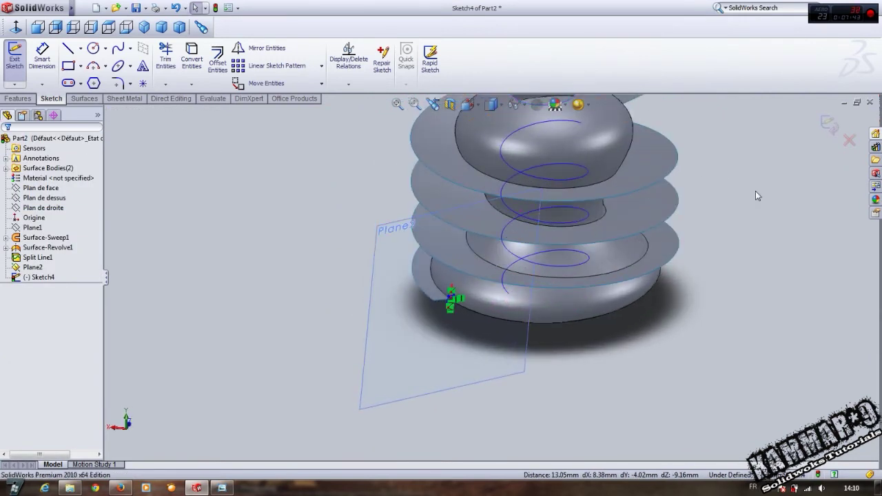
Step: Exit Sketch4 and start a Swept Boss/Base feature
click(828, 124)
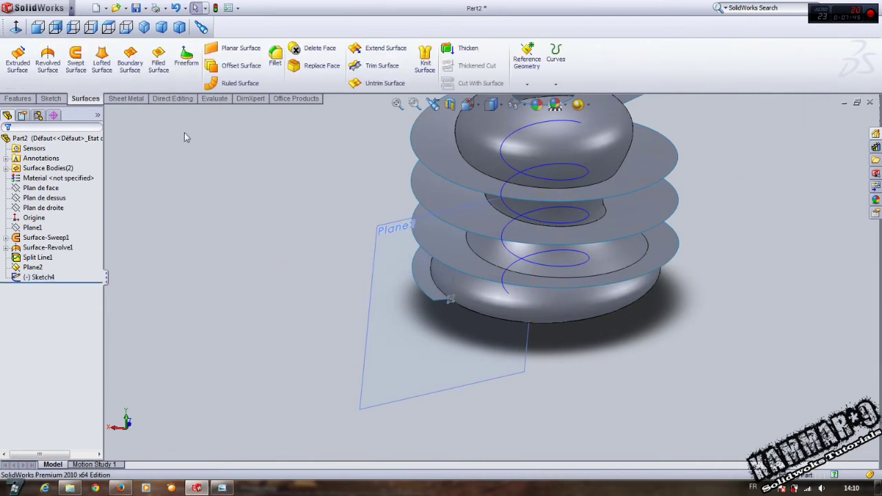
click(19, 98)
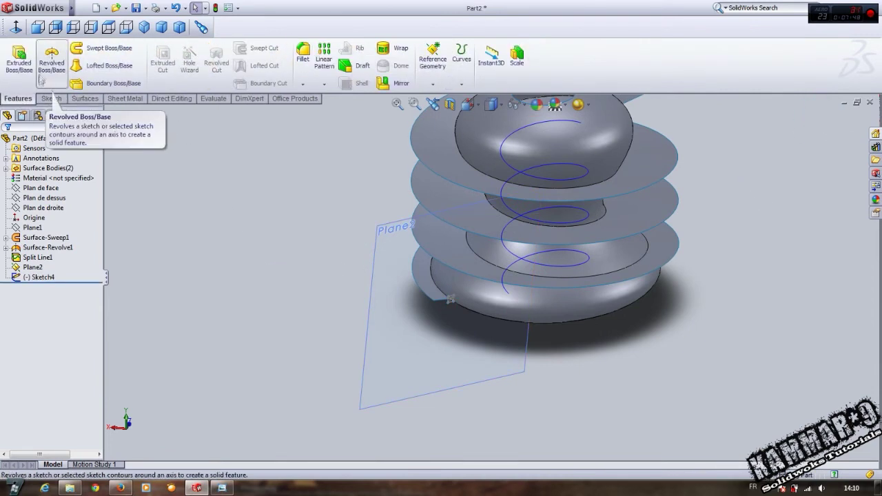
click(120, 55)
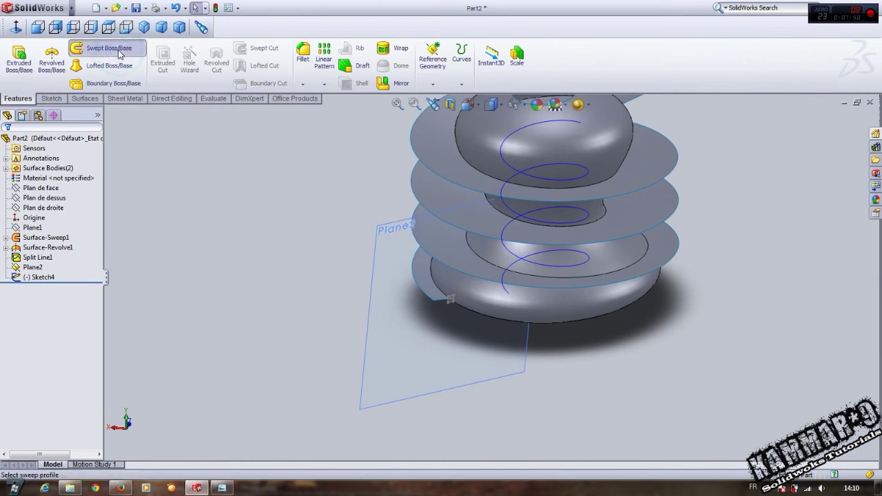
scroll(441, 287, down, 5)
scroll(441, 286, down, 5)
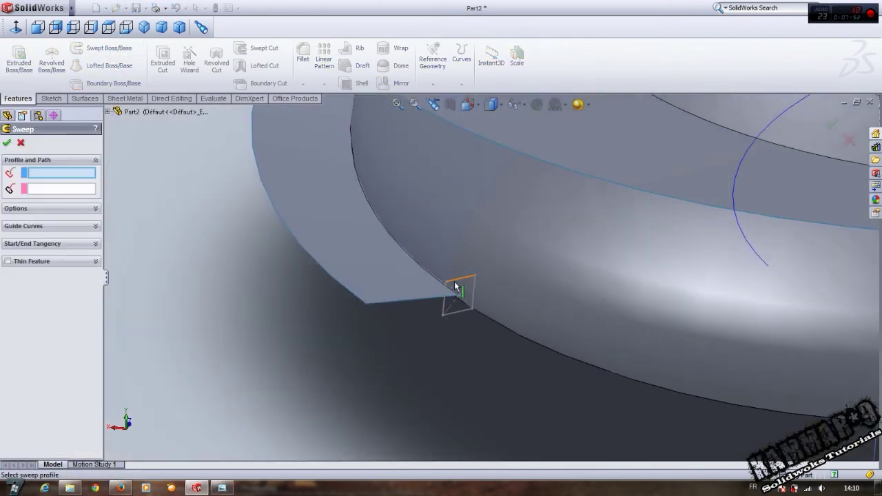
Step: Sweep the Sketch4 square profile along the helical split edge into a solid coil
click(455, 286)
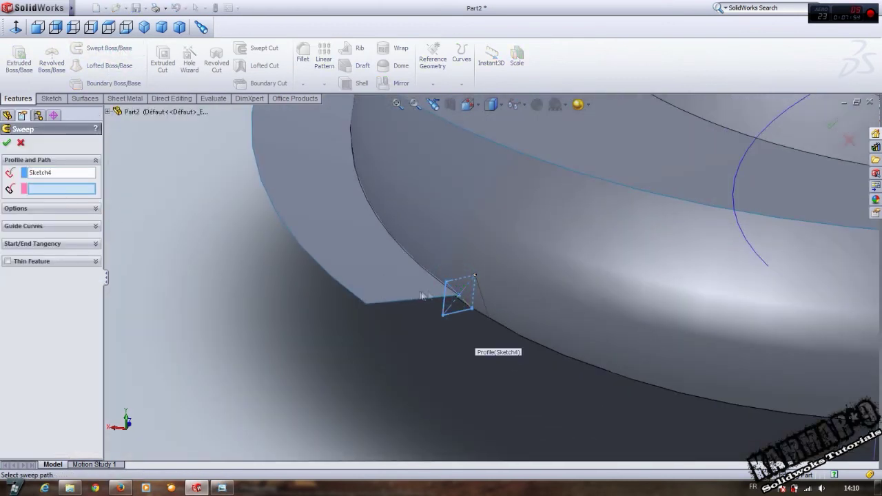
scroll(423, 297, down, 3)
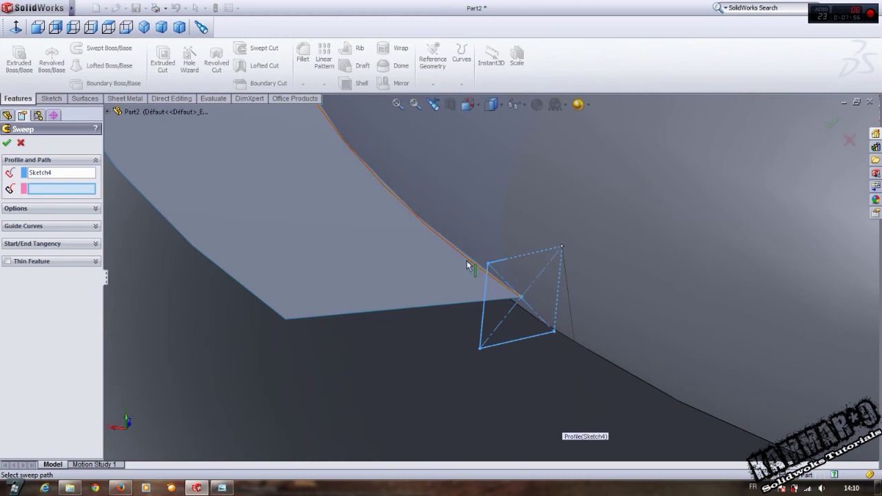
click(468, 261)
scroll(469, 261, up, 3)
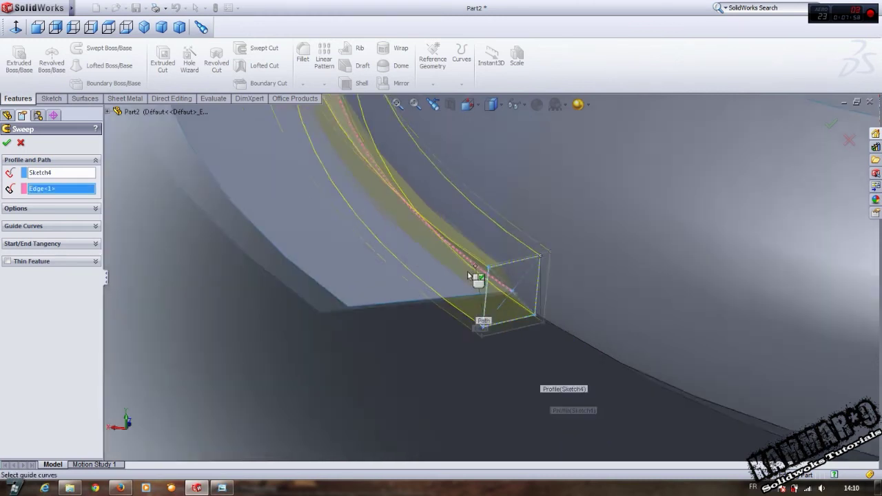
scroll(468, 265, up, 3)
scroll(464, 284, up, 3)
scroll(482, 280, up, 2)
scroll(491, 276, down, 2)
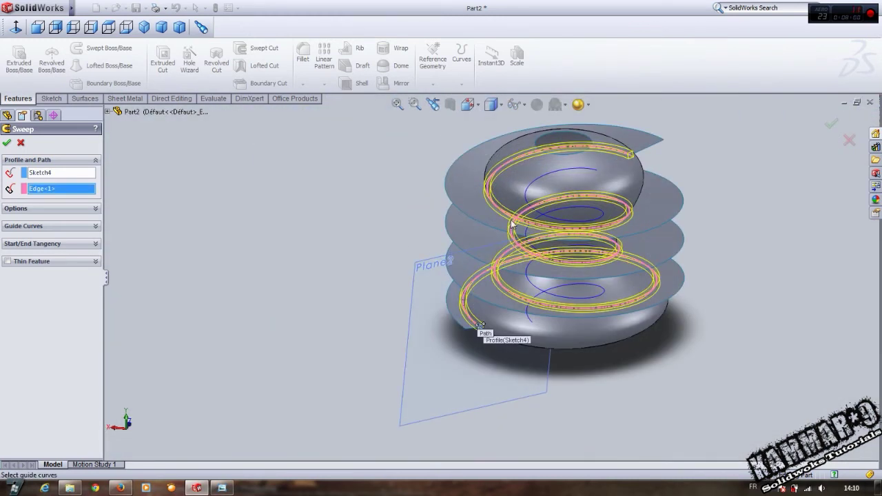
mouse_move(491, 275)
middle_down()
mouse_move(531, 298)
mouse_move(483, 306)
mouse_move(441, 290)
middle_up()
scroll(487, 300, down, 3)
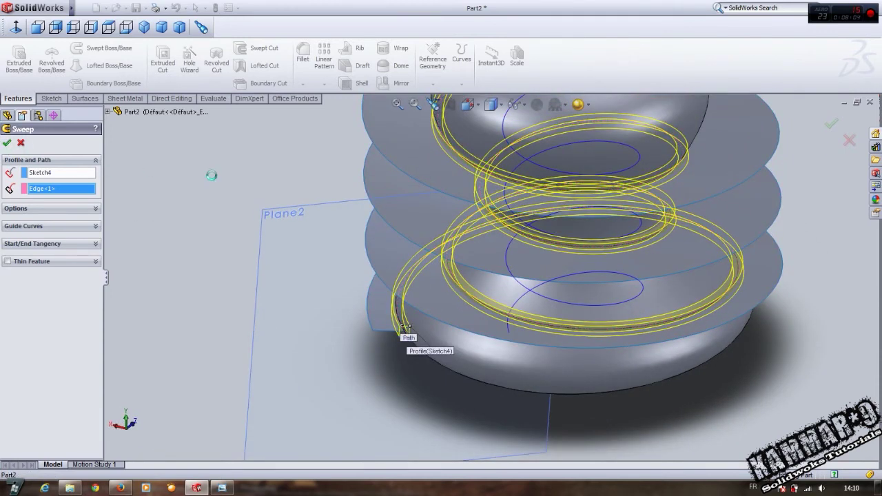
scroll(255, 228, up, 2)
mouse_move(256, 228)
middle_down()
mouse_move(361, 273)
mouse_move(330, 257)
mouse_move(417, 274)
middle_up()
Step: Hide the helper sweep surface and the revolved vase surface
click(442, 223)
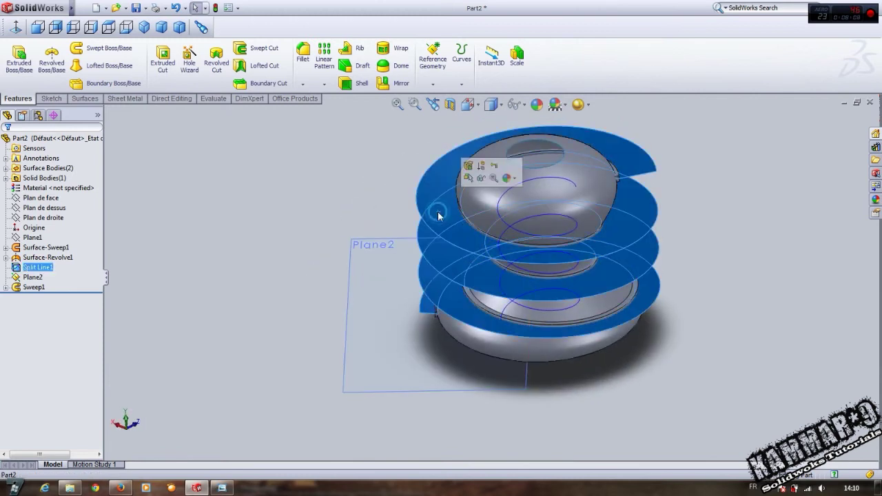
click(482, 179)
click(491, 204)
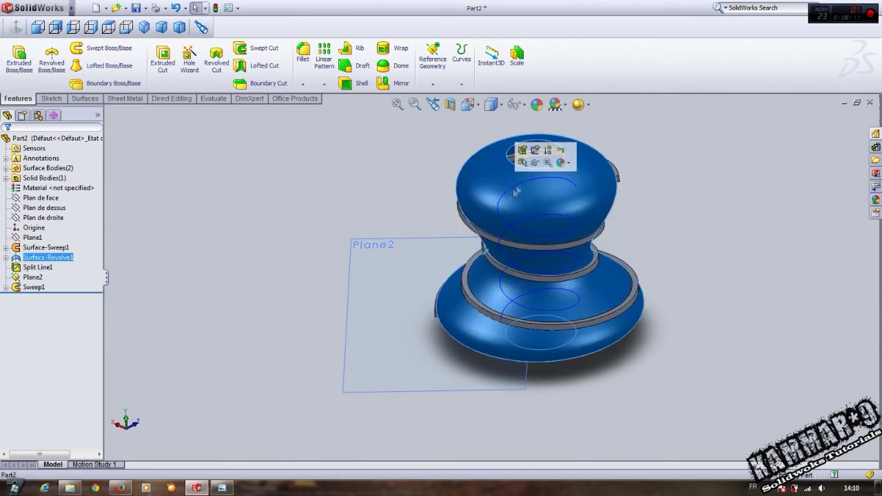
click(536, 169)
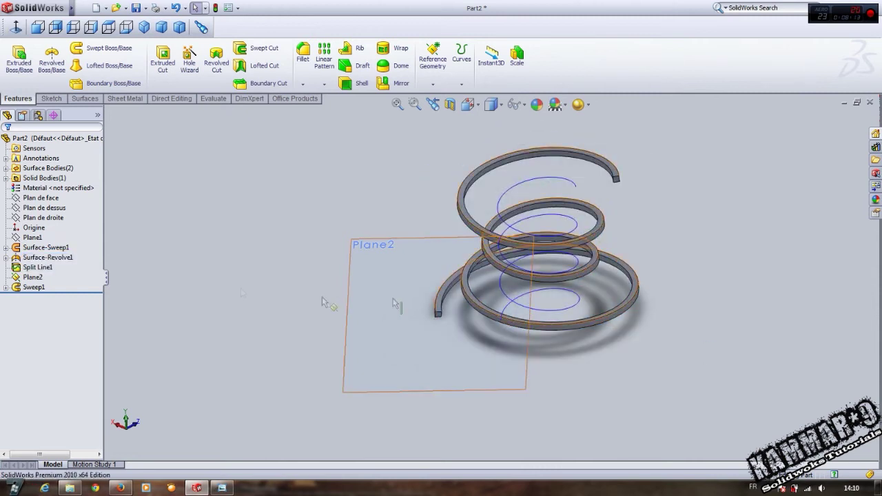
Step: Hide Helix/Spiral1 and Plane2, leaving only the solid square-section coil visible
click(6, 248)
click(51, 266)
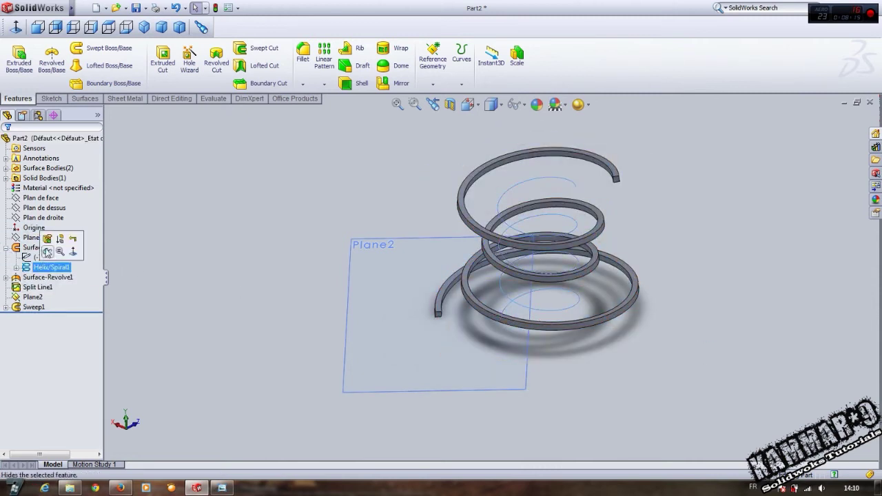
click(52, 240)
click(383, 266)
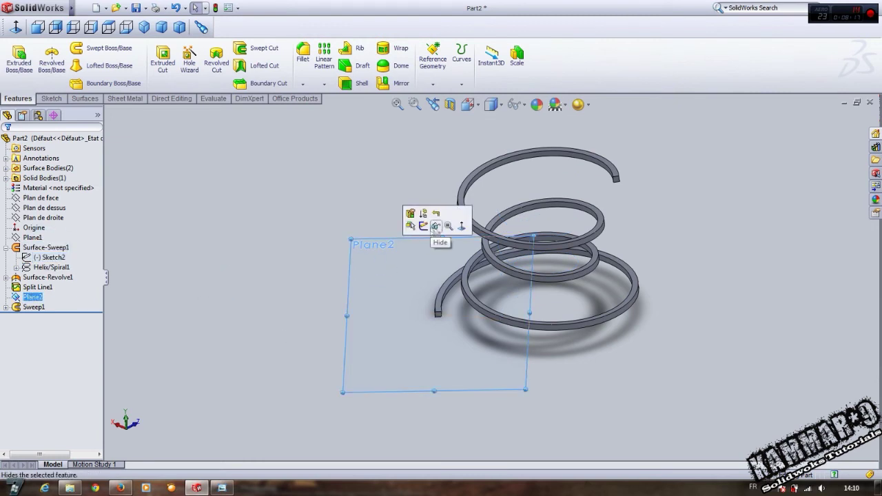
click(439, 230)
middle_drag(441, 231, 572, 230)
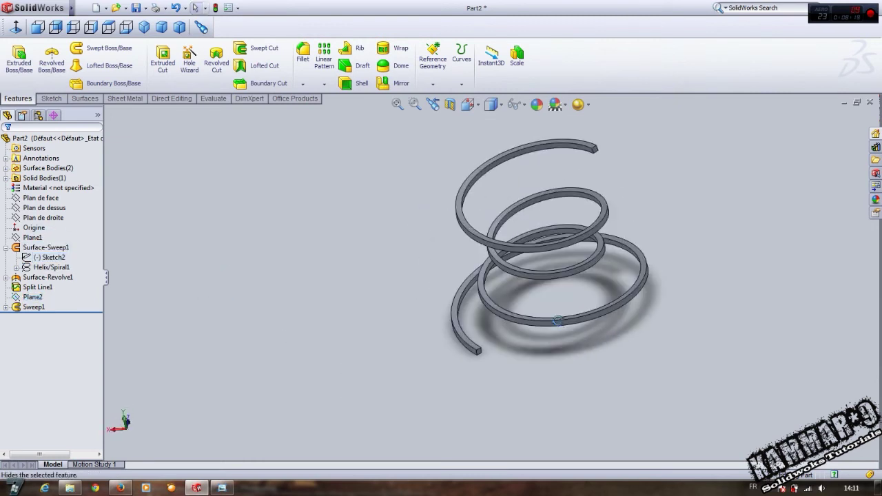
scroll(512, 351, down, 3)
scroll(403, 307, up, 2)
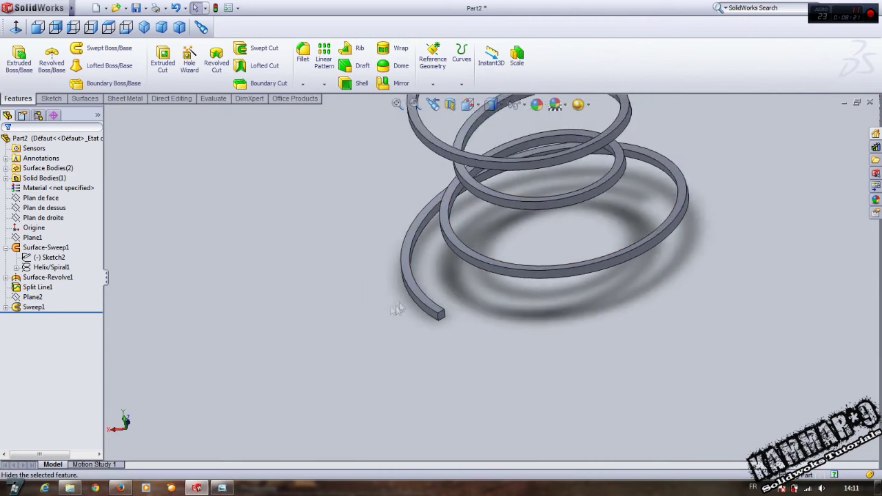
scroll(476, 285, up, 2)
scroll(459, 293, down, 1)
scroll(436, 305, down, 2)
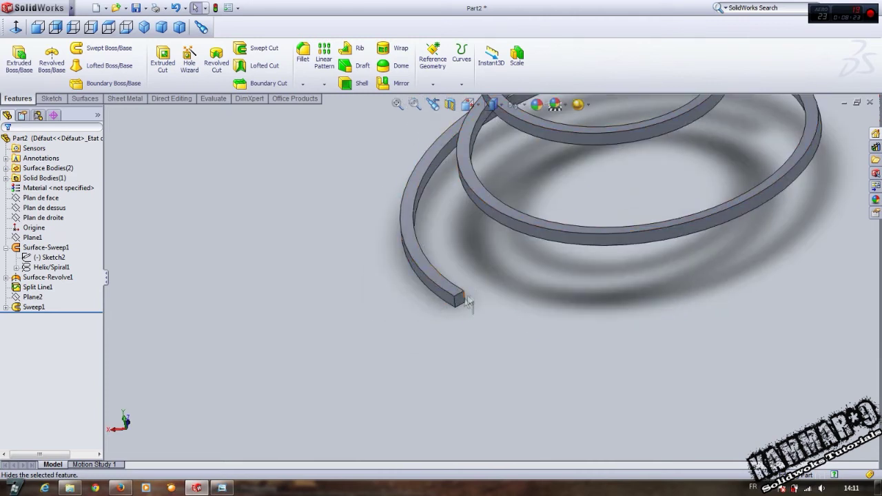
middle_drag(469, 303, 455, 299)
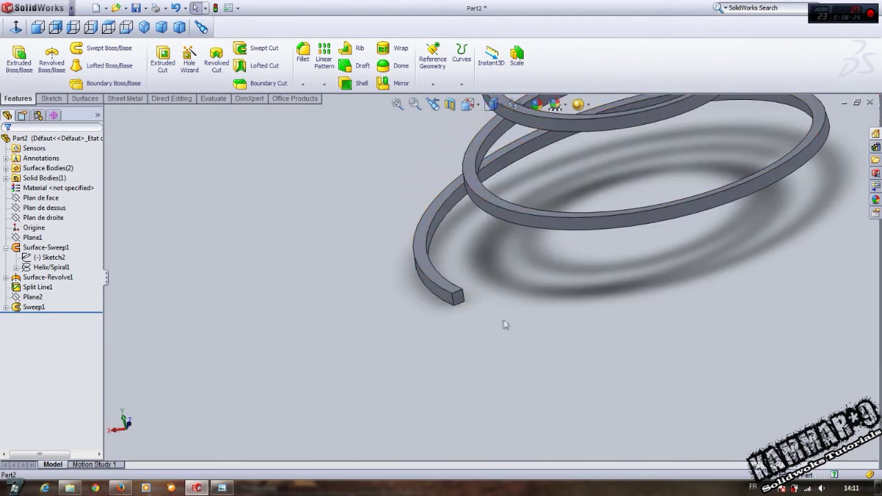
Step: Edit Sweep1 and set its orientation/twist type to Twist Along Path
click(32, 307)
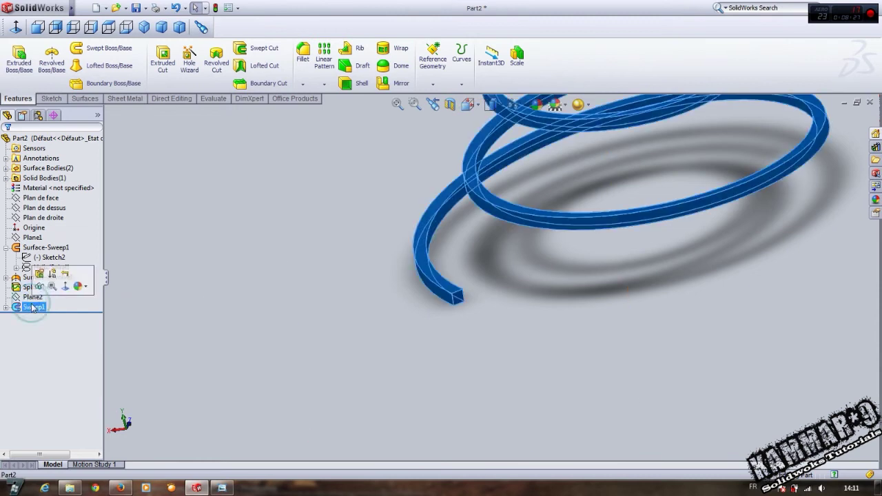
click(40, 275)
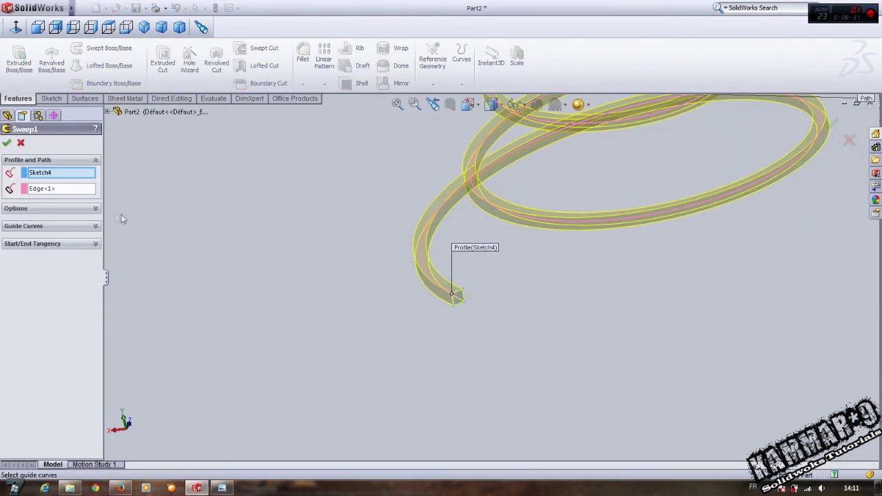
click(47, 210)
click(50, 232)
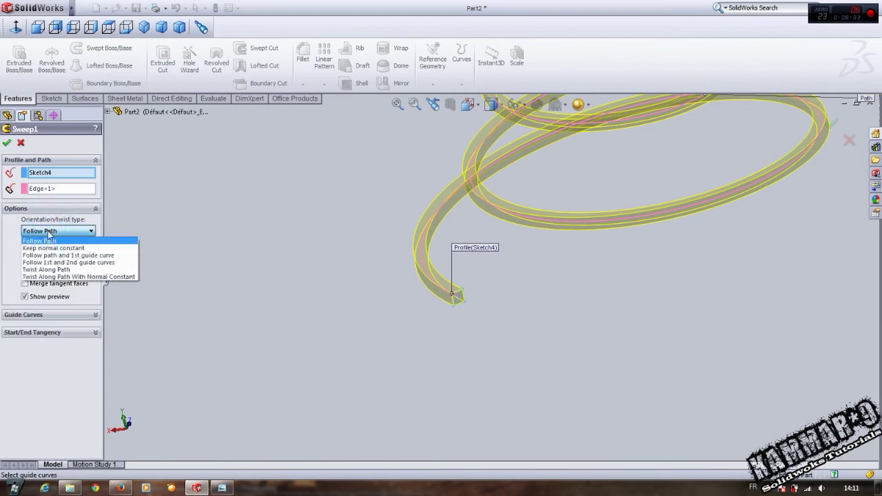
click(61, 271)
scroll(337, 310, up, 3)
scroll(576, 153, down, 2)
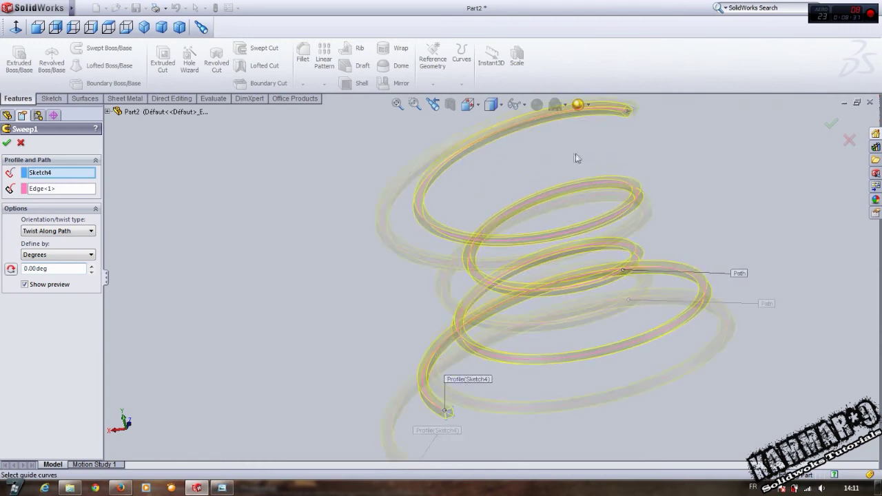
middle_drag(576, 158, 513, 221)
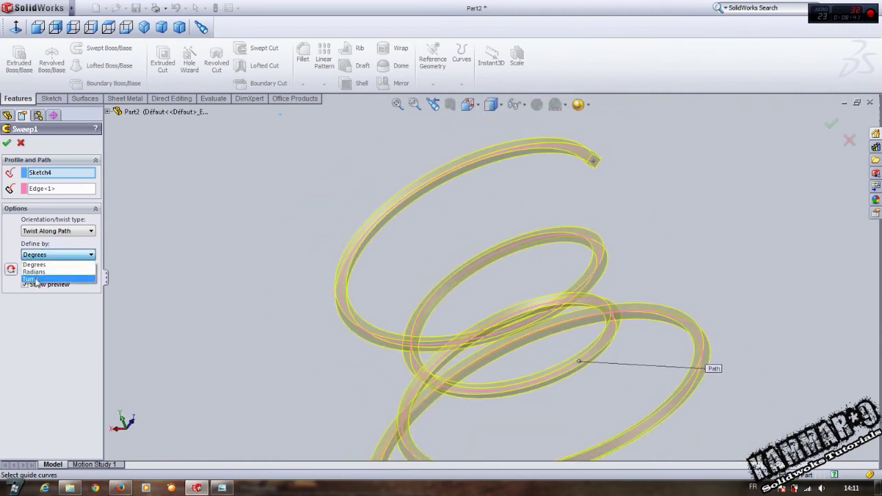
Step: Define the sweep's twist by turns, set it to 2 turns, and accept
click(44, 280)
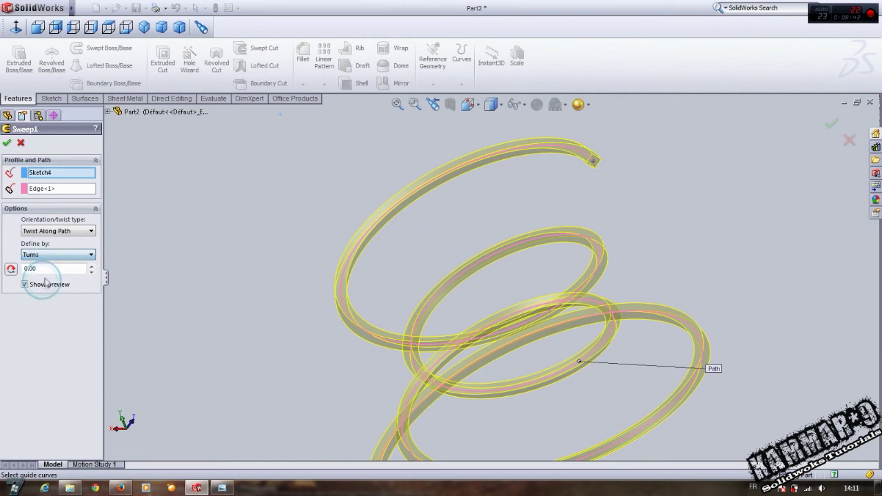
click(92, 267)
click(91, 266)
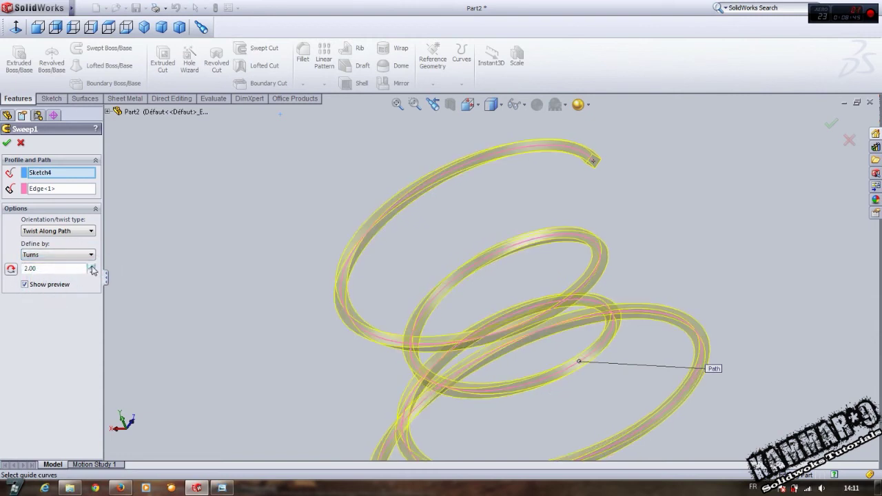
mouse_move(289, 326)
middle_down()
mouse_move(441, 365)
mouse_move(417, 349)
middle_up()
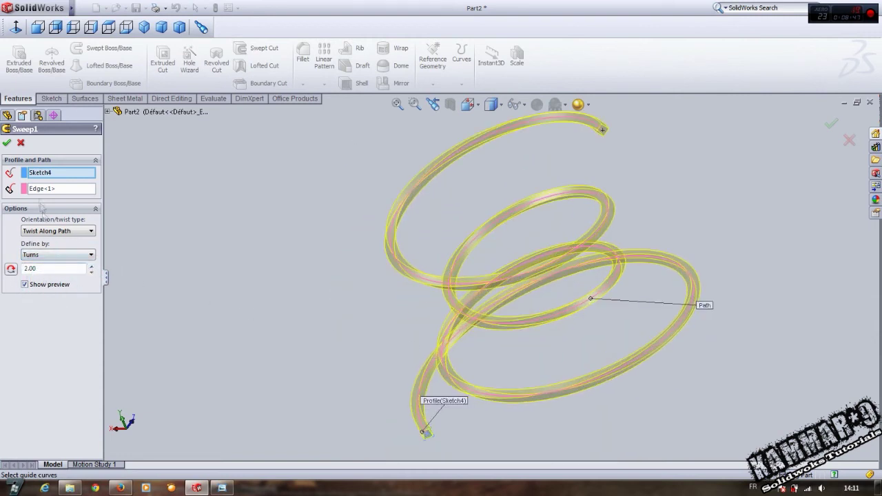
click(8, 142)
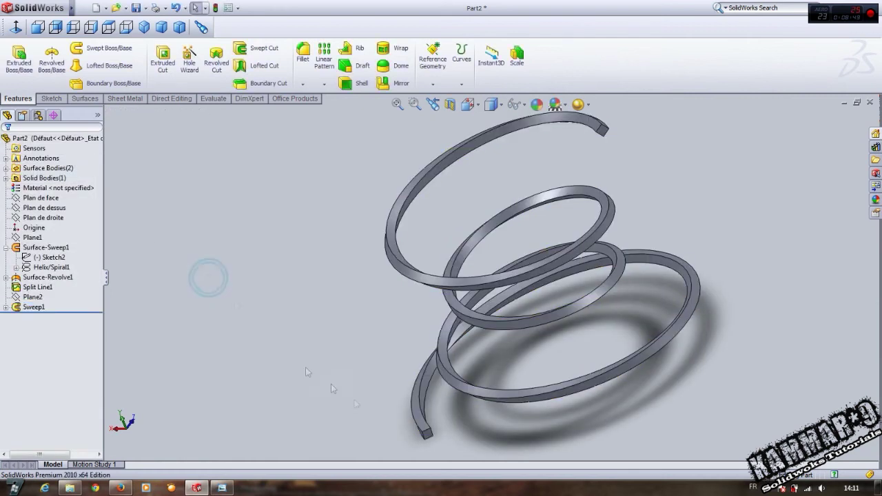
middle_drag(207, 277, 234, 296)
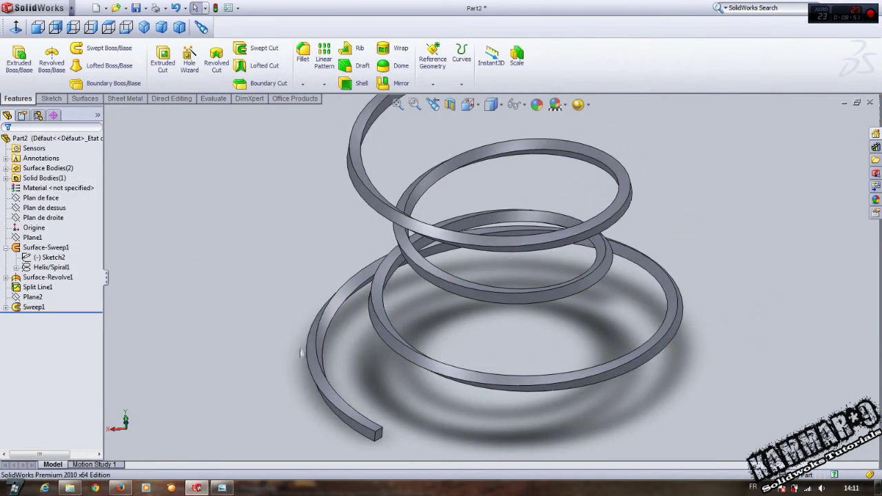
mouse_move(301, 358)
middle_down()
mouse_move(486, 297)
mouse_move(445, 356)
mouse_move(438, 335)
mouse_move(387, 329)
mouse_move(324, 373)
middle_up()
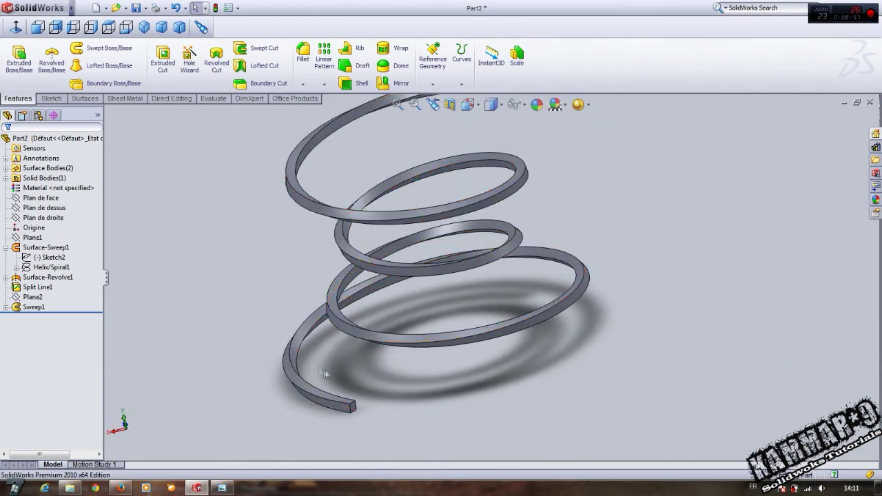
mouse_move(492, 296)
middle_down()
mouse_move(404, 306)
mouse_move(463, 213)
mouse_move(405, 197)
mouse_move(404, 276)
mouse_move(420, 369)
mouse_move(411, 293)
middle_up()
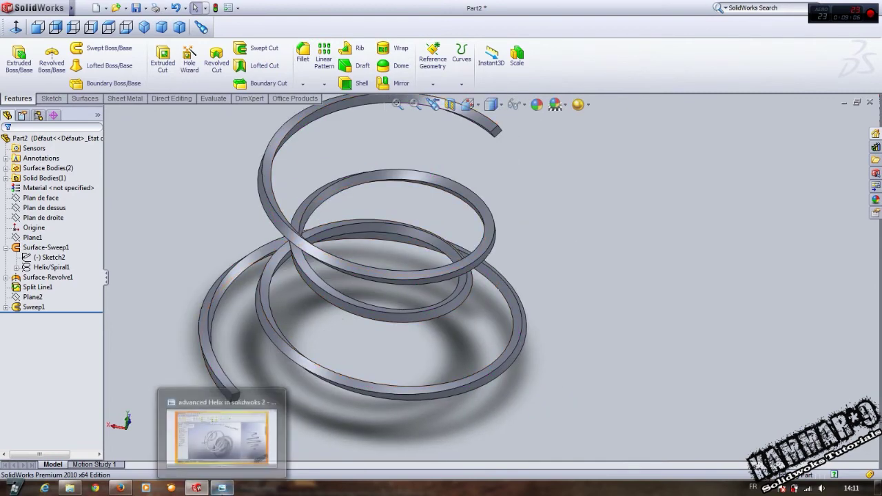
click(222, 488)
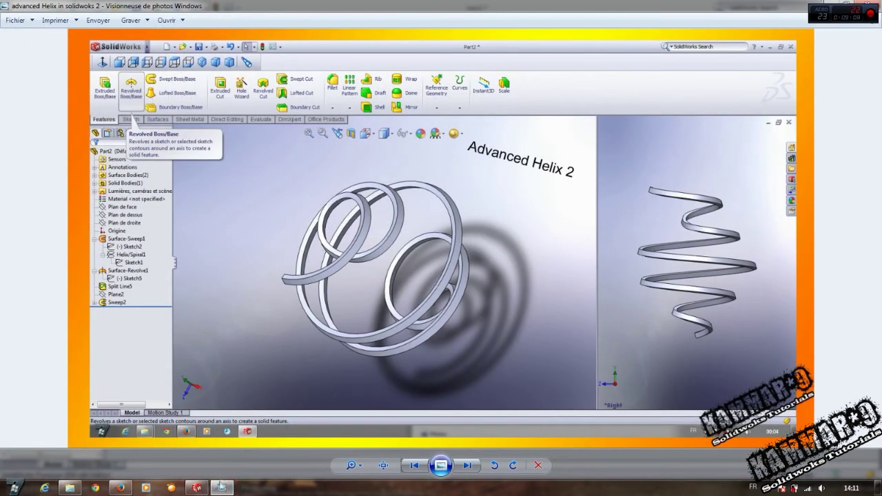
click(221, 488)
mouse_move(413, 276)
middle_down()
mouse_move(406, 260)
mouse_move(431, 392)
middle_up()
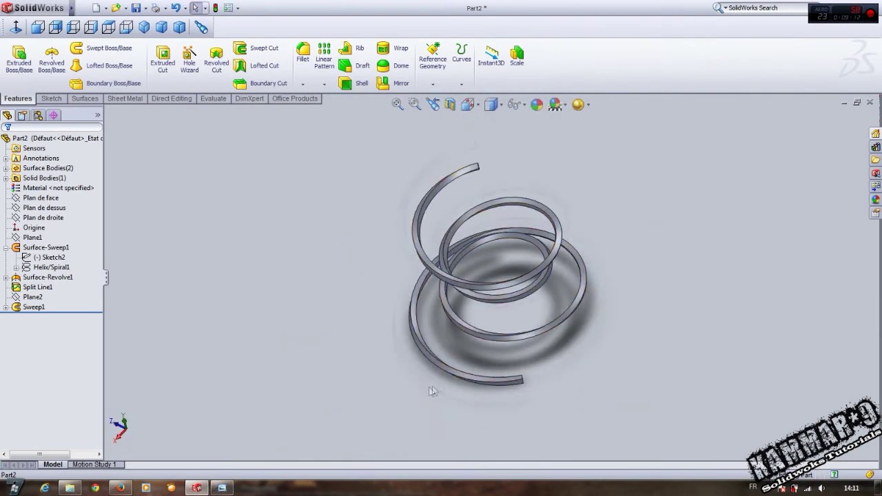
scroll(512, 284, down, 3)
scroll(509, 281, up, 2)
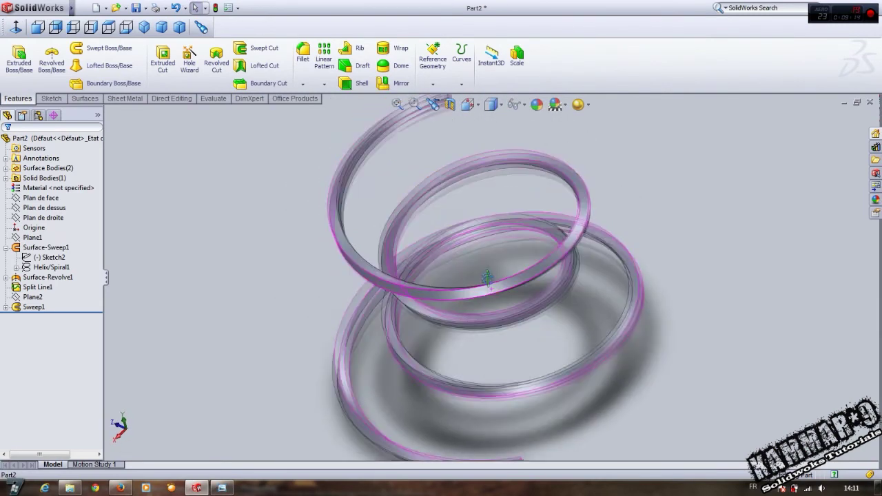
scroll(496, 277, up, 2)
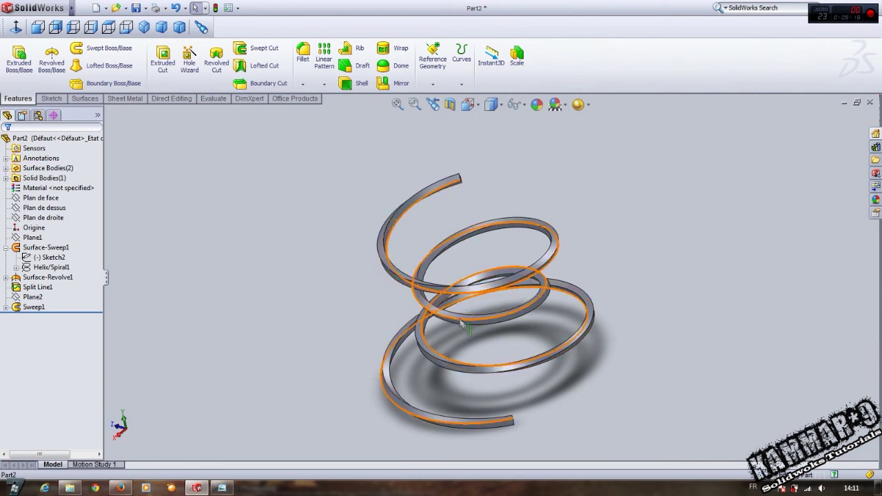
mouse_move(491, 274)
middle_down()
mouse_move(508, 339)
mouse_move(623, 397)
middle_up()
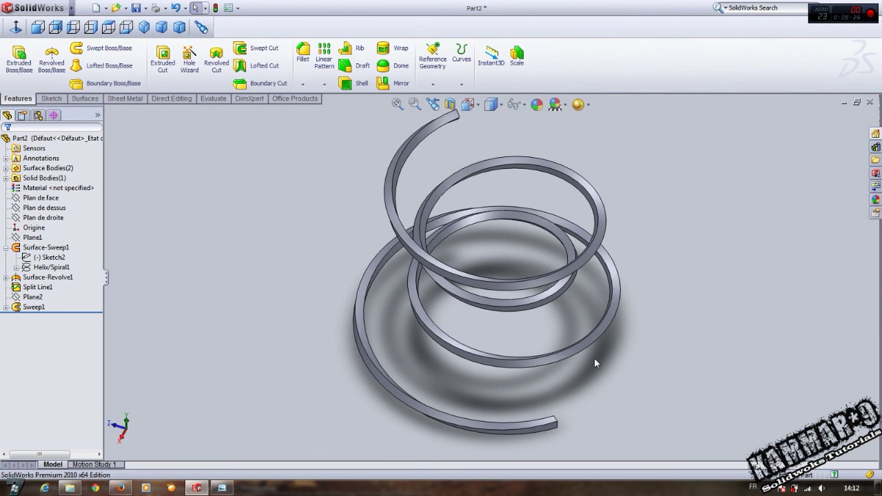
mouse_move(497, 339)
middle_down()
mouse_move(516, 330)
mouse_move(472, 306)
middle_up()
scroll(470, 298, down, 3)
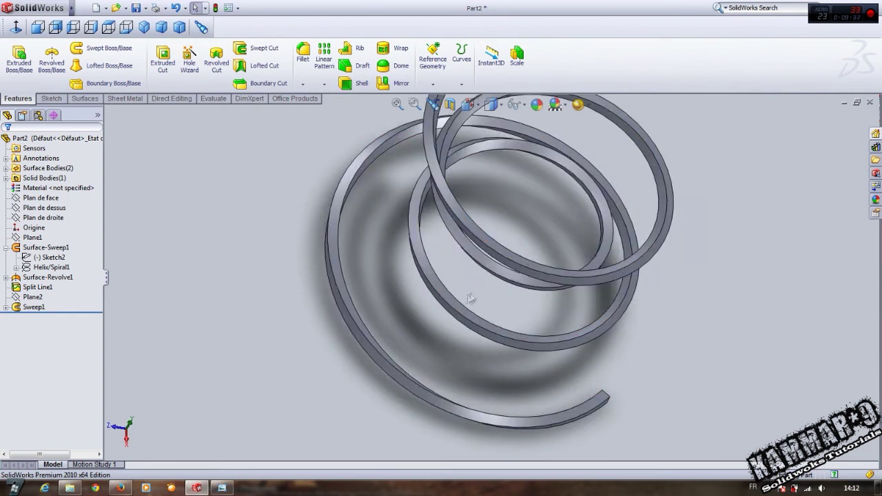